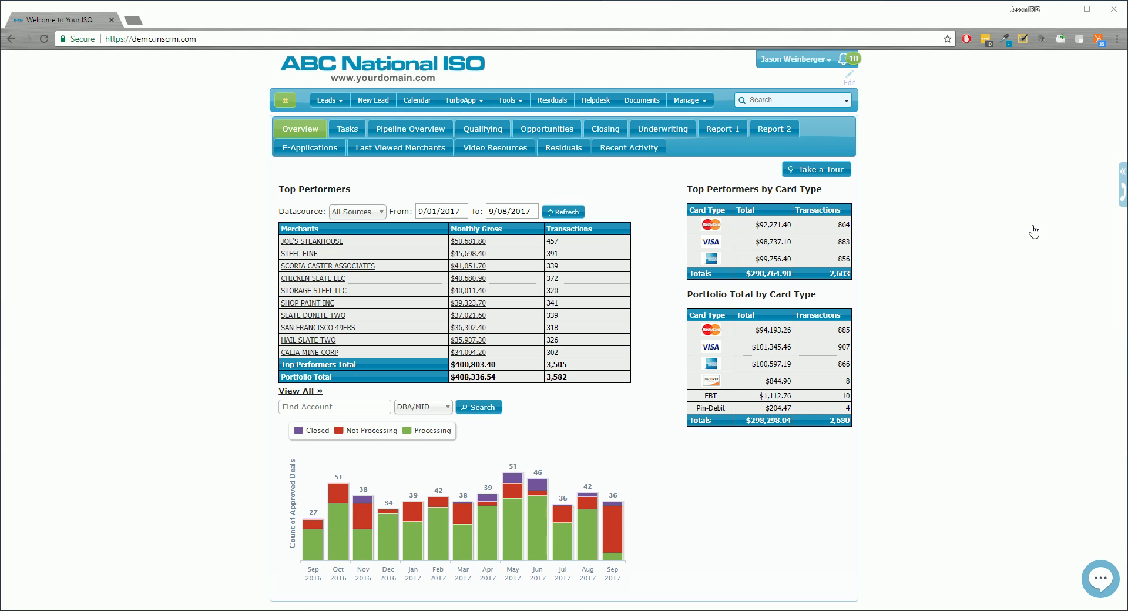
# Search the CRM's leads for "joe" from the home dashboard.
pyautogui.click(327, 99)
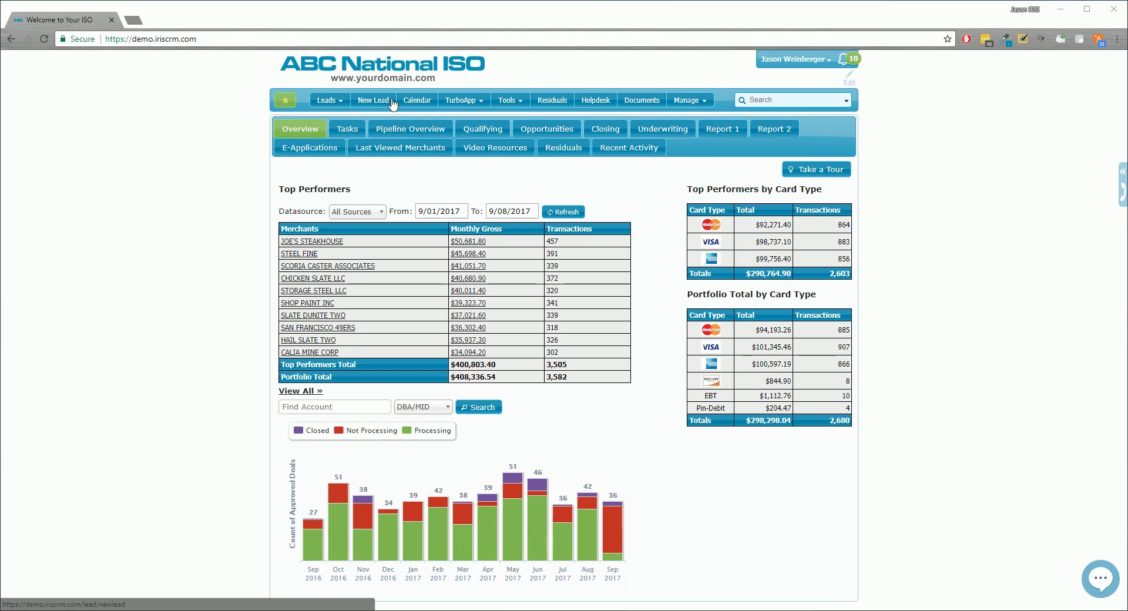
pyautogui.click(771, 99)
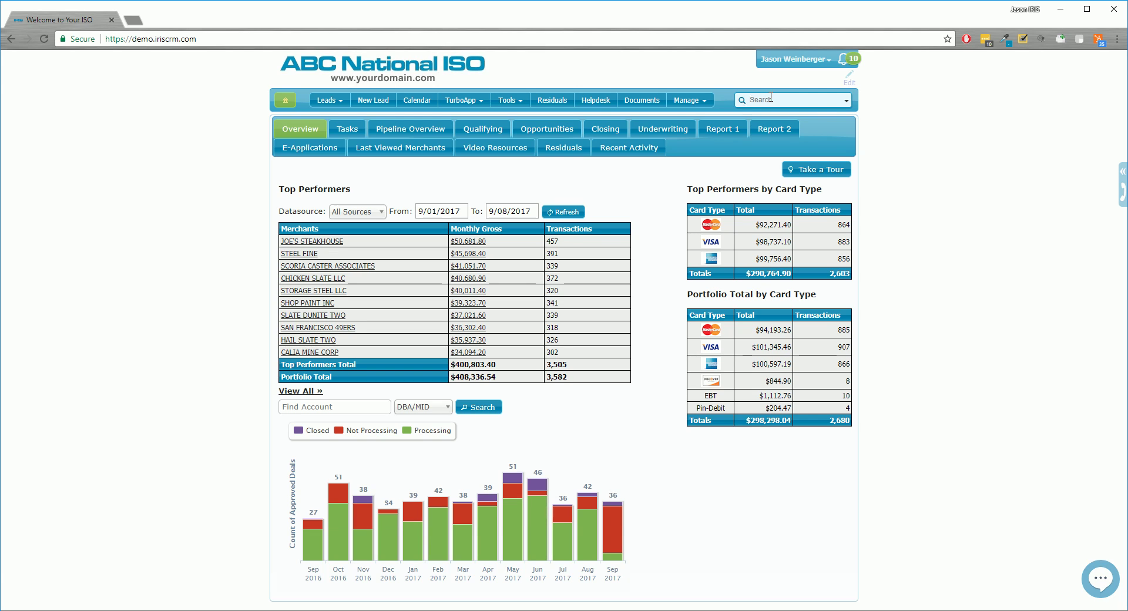
pyautogui.write('joe')
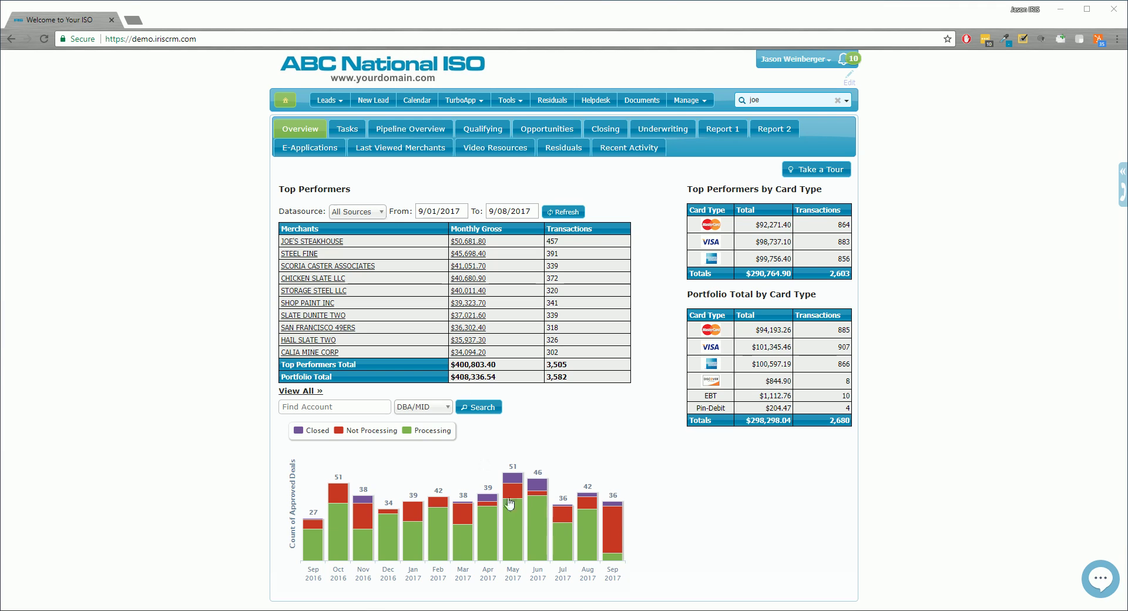
# Review the dashboard's Tasks, Pipeline Overview, Qualifying, Opportunities, Closing and Underwriting views.
pyautogui.moveTo(573, 539)
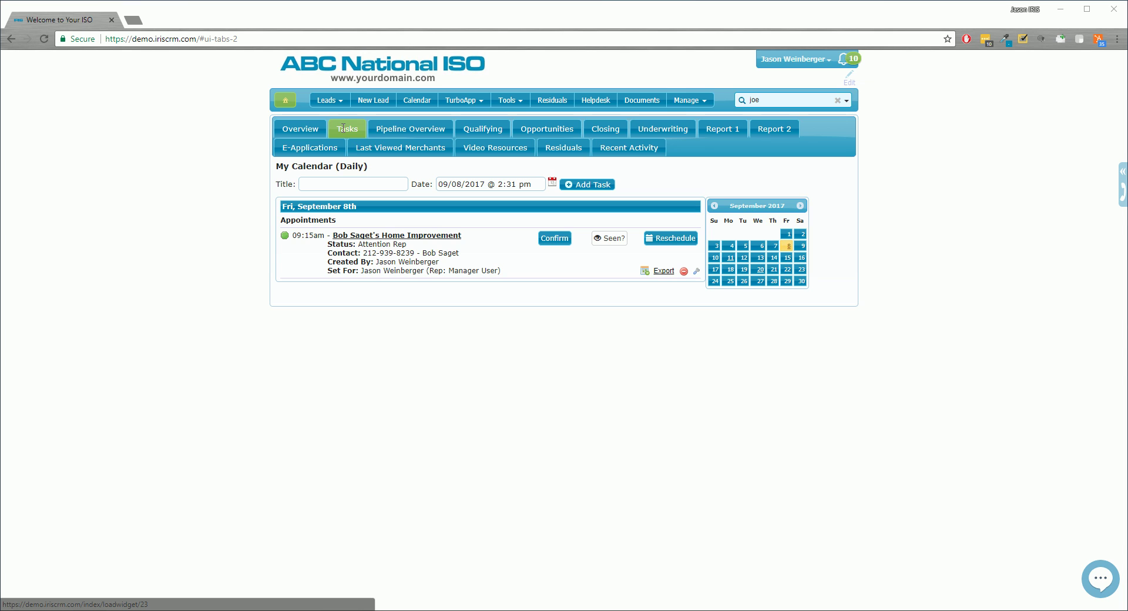
pyautogui.click(405, 133)
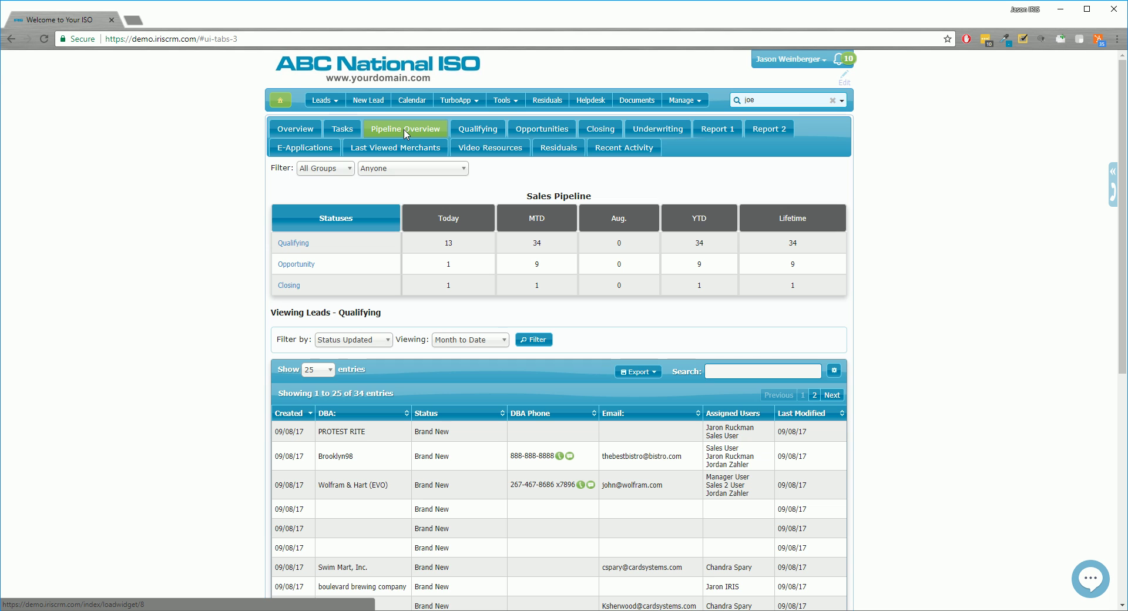
pyautogui.click(476, 133)
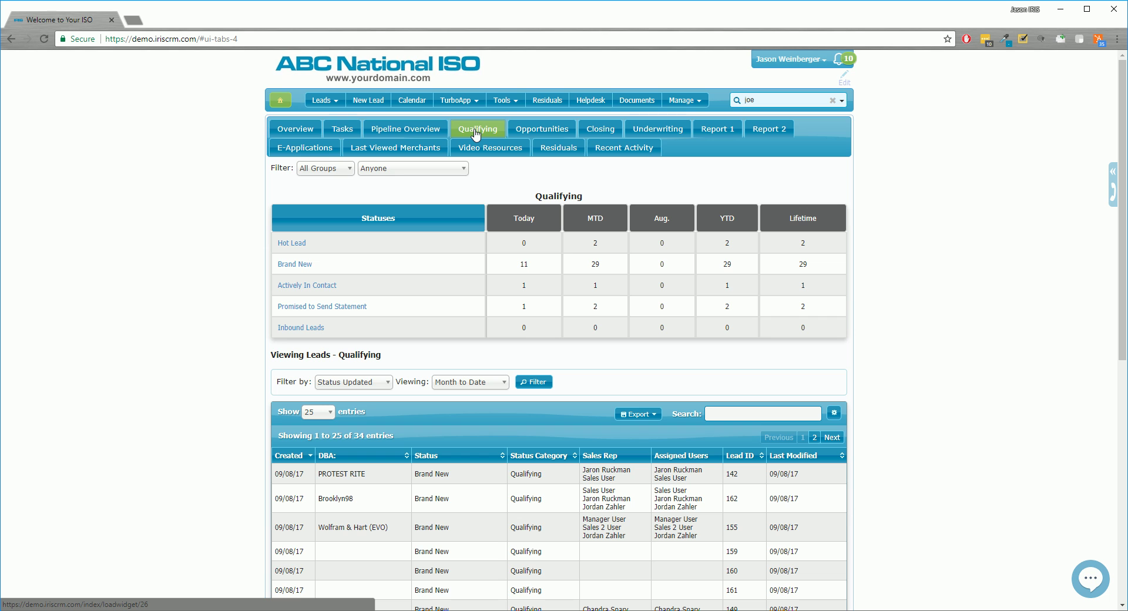
pyautogui.click(528, 133)
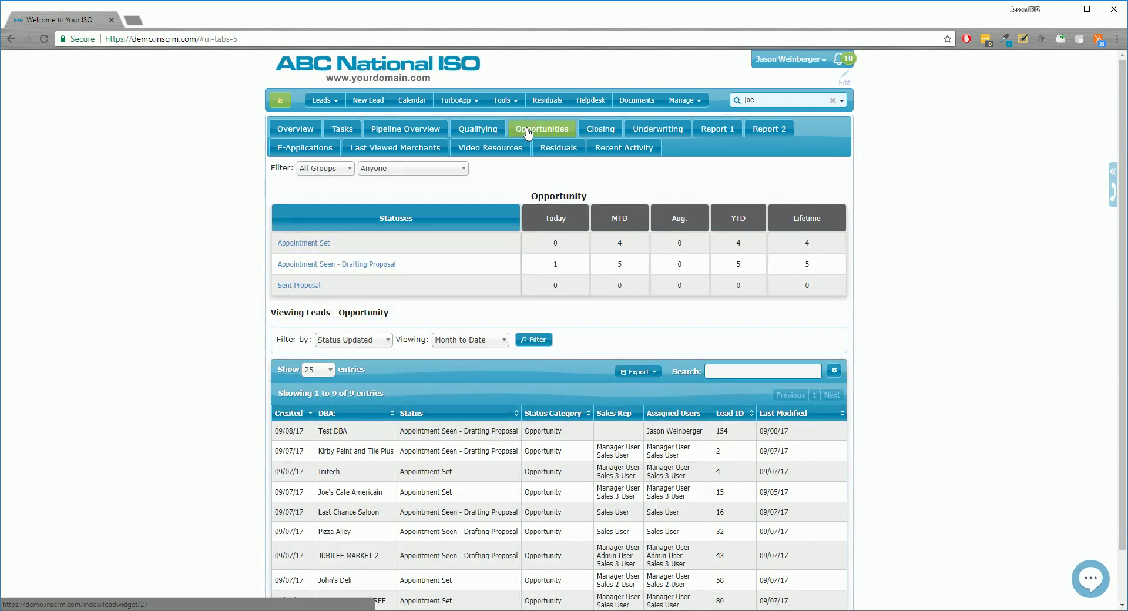
pyautogui.click(596, 133)
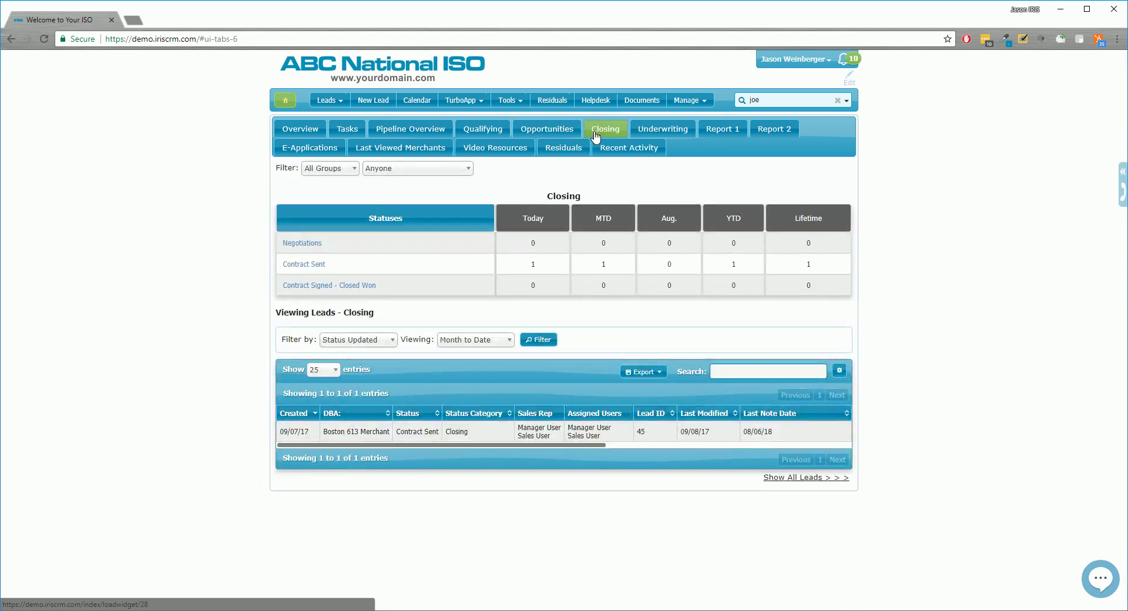
pyautogui.click(662, 137)
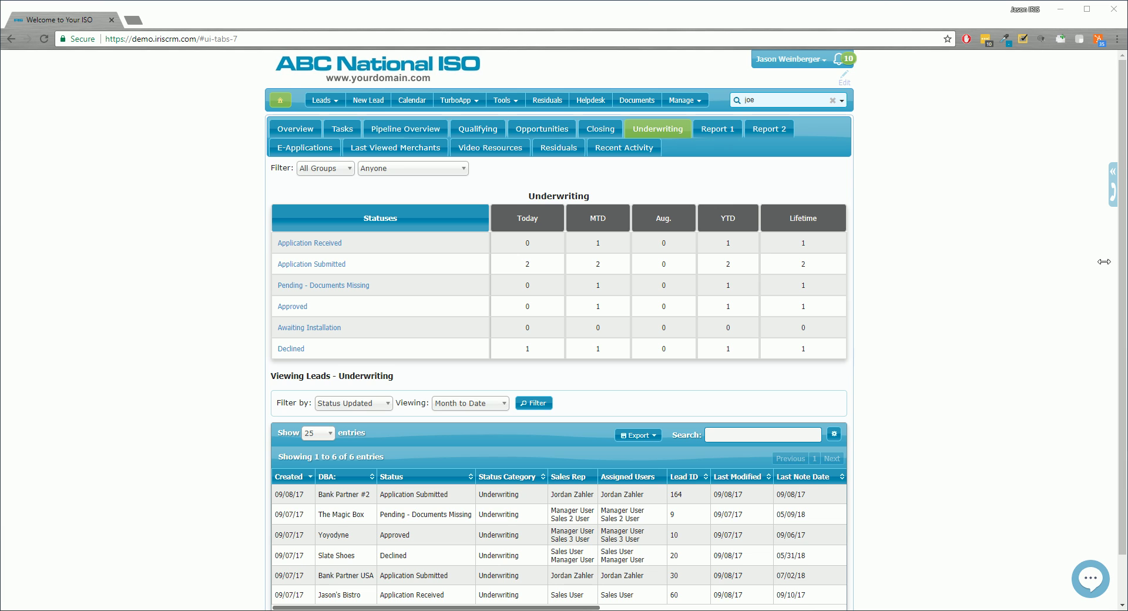
# Run the lead searches in Report 1 and Report 2 with their default filters.
pyautogui.click(708, 132)
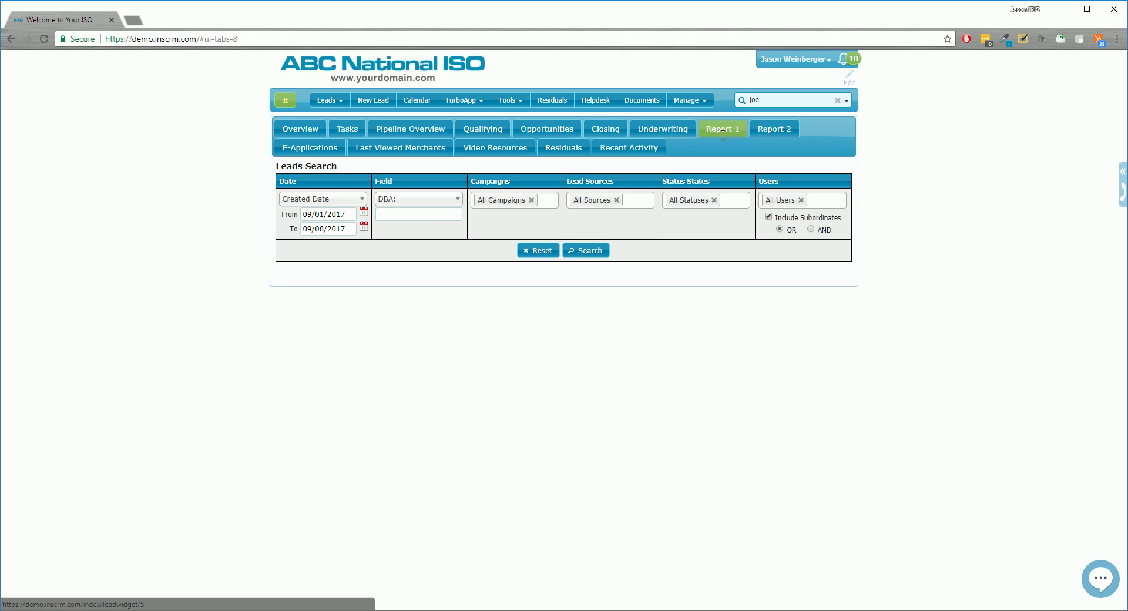
pyautogui.click(606, 251)
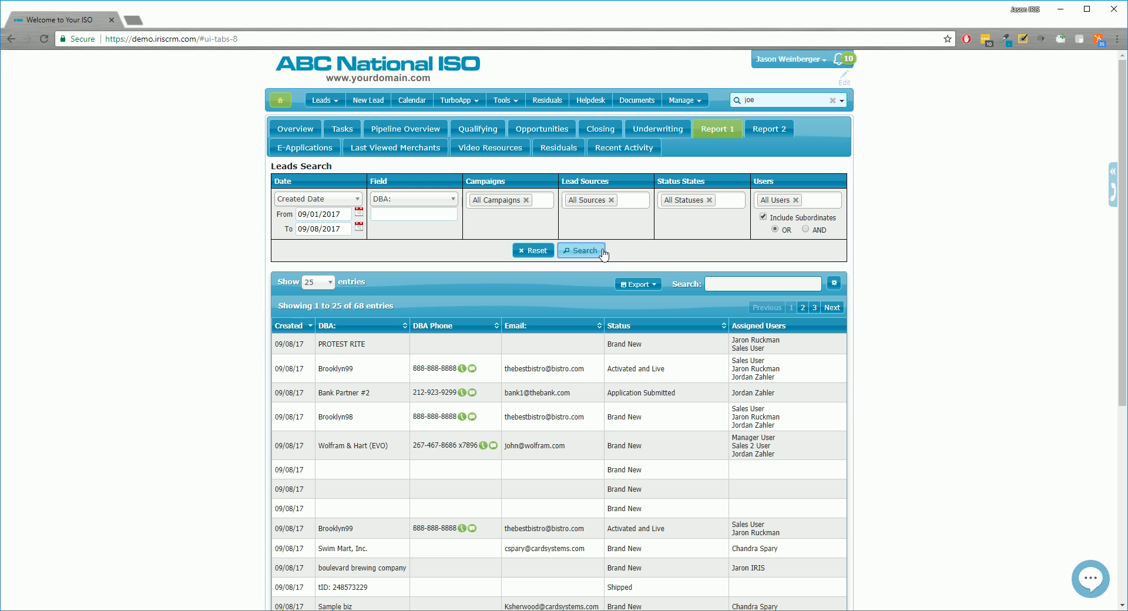
pyautogui.click(763, 131)
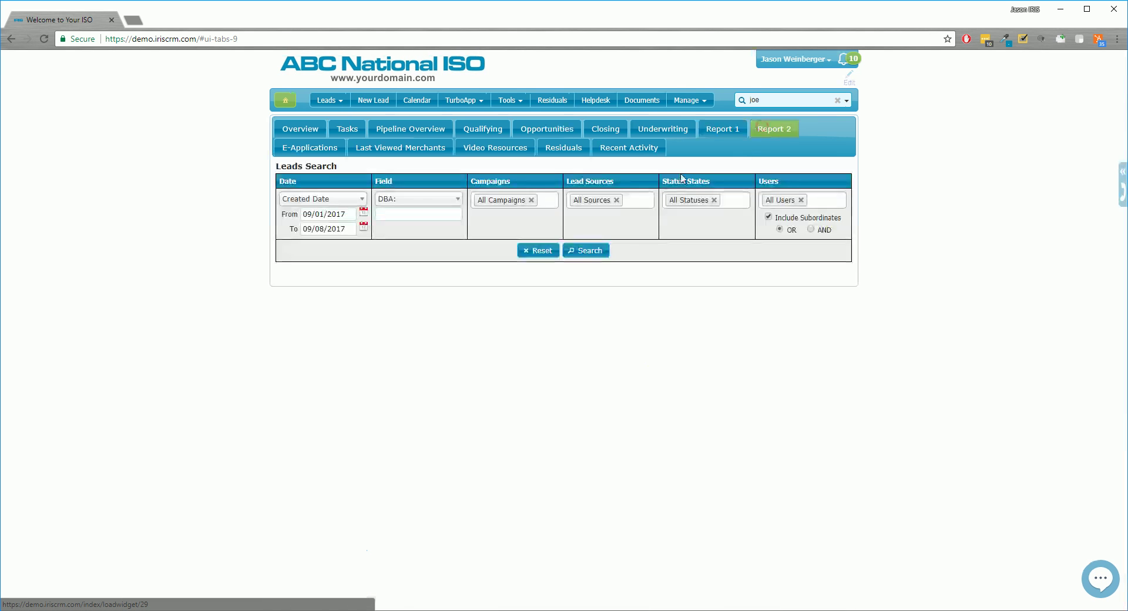
pyautogui.click(592, 252)
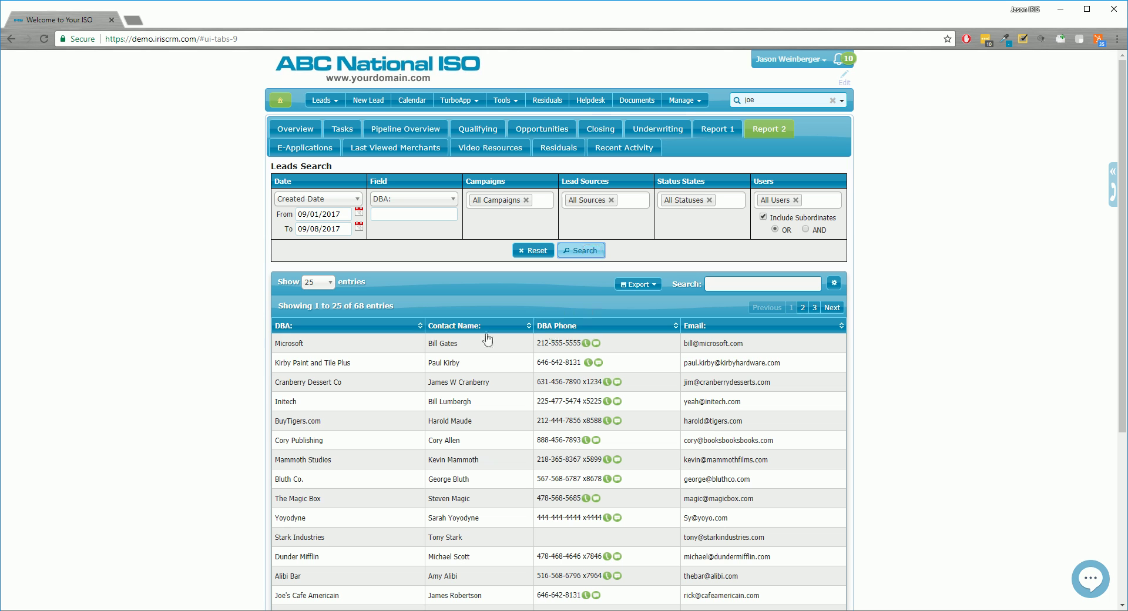
# Browse the columns available for the Report 2 results and close the list without changing the selection.
pyautogui.click(836, 287)
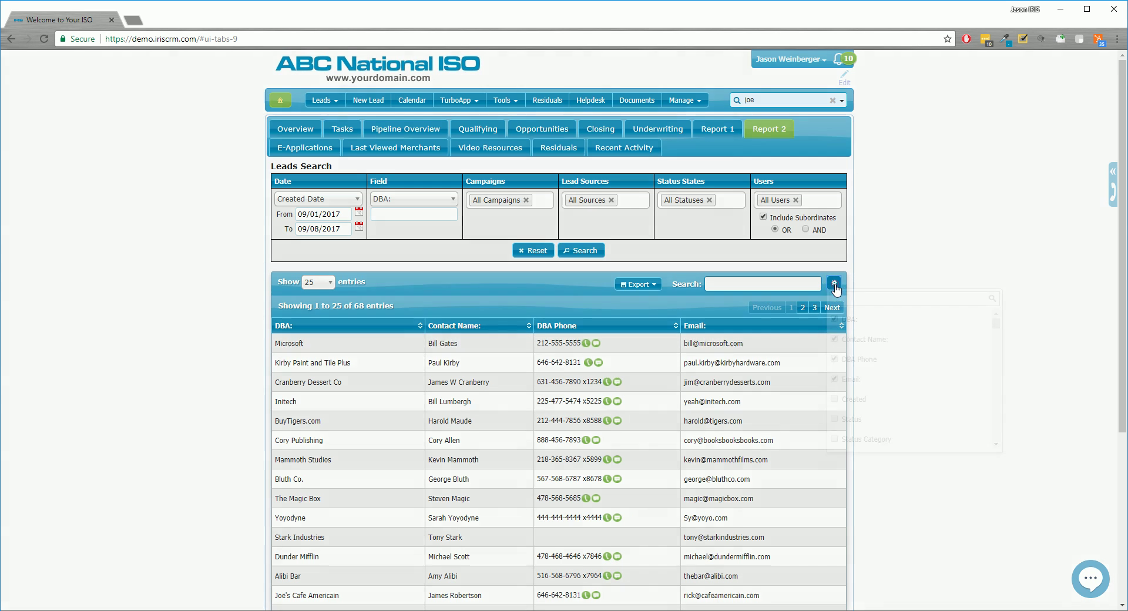
pyautogui.scroll(-2, 855, 411)
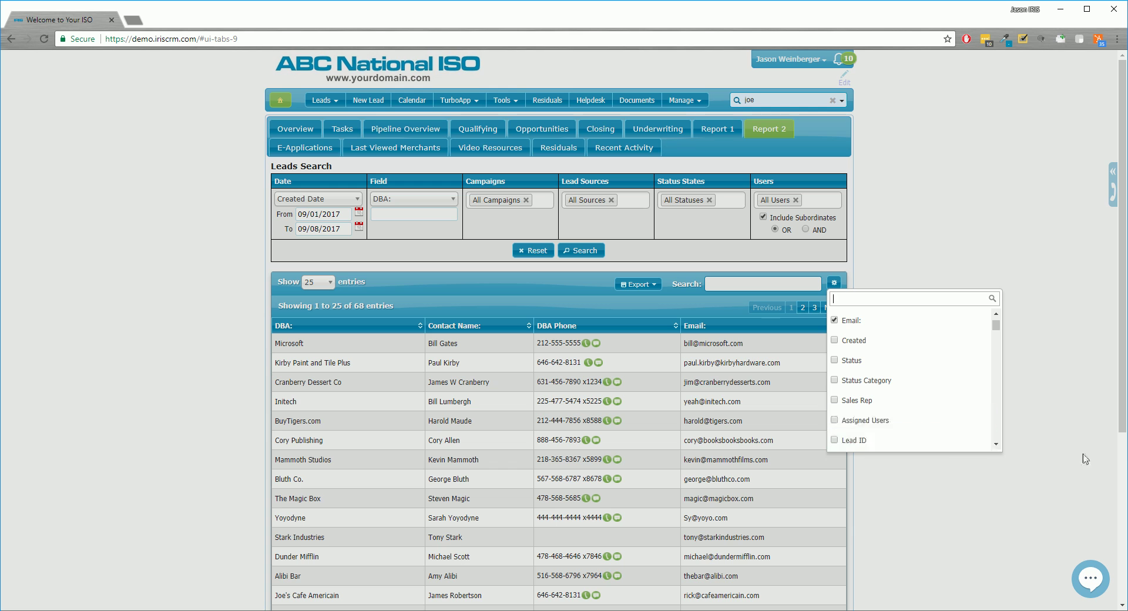
pyautogui.click(1118, 460)
# View the Sales Metrics report and the Appointment Board for the leads.
pyautogui.click(321, 100)
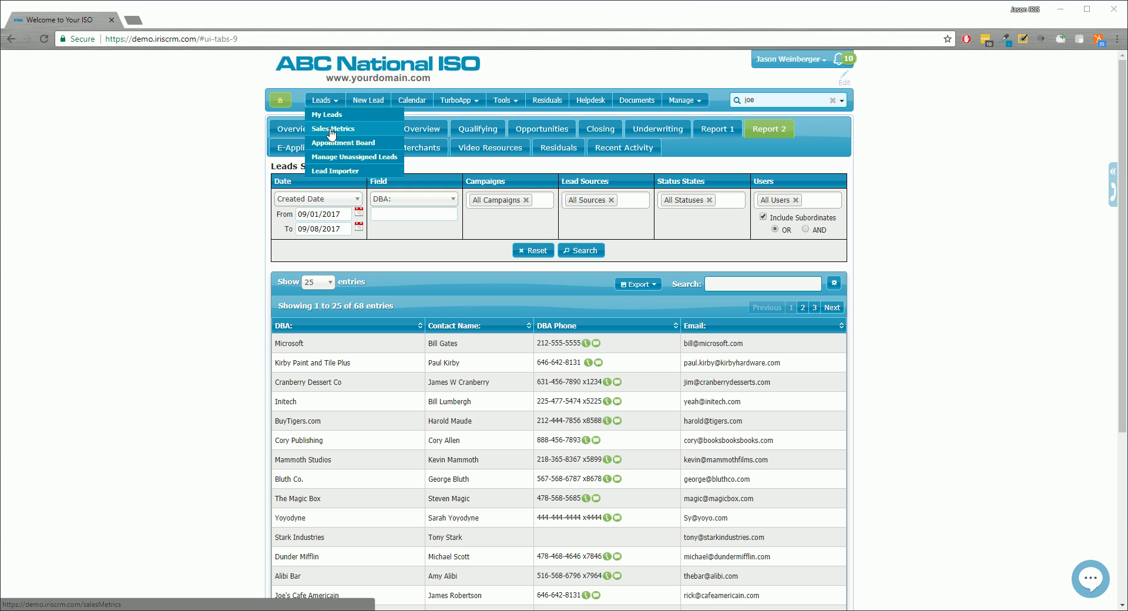
pyautogui.click(331, 130)
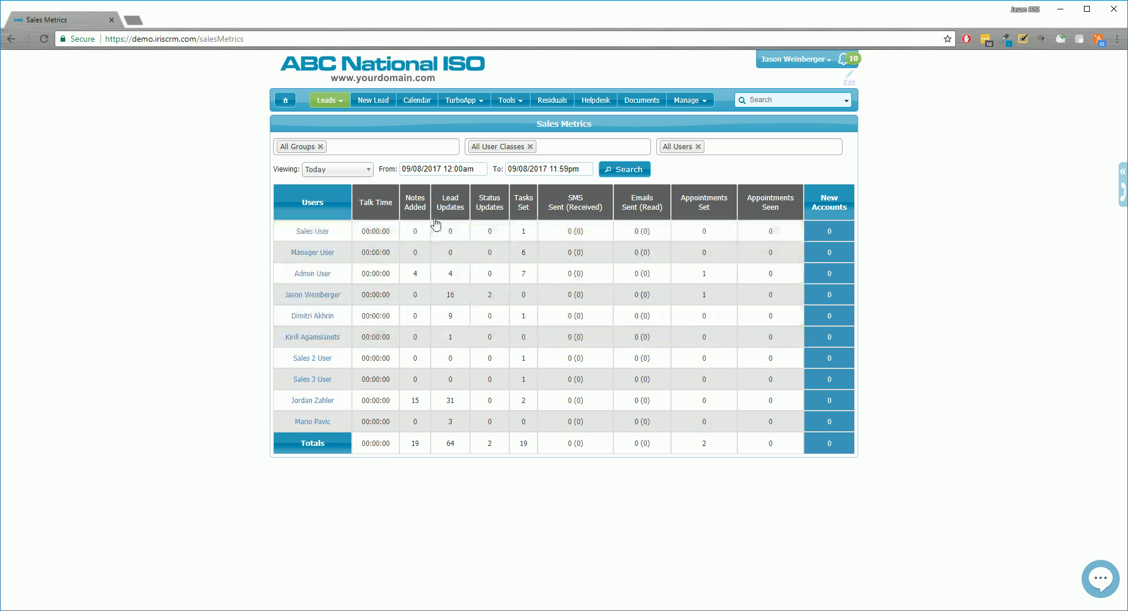
pyautogui.click(340, 101)
pyautogui.click(344, 146)
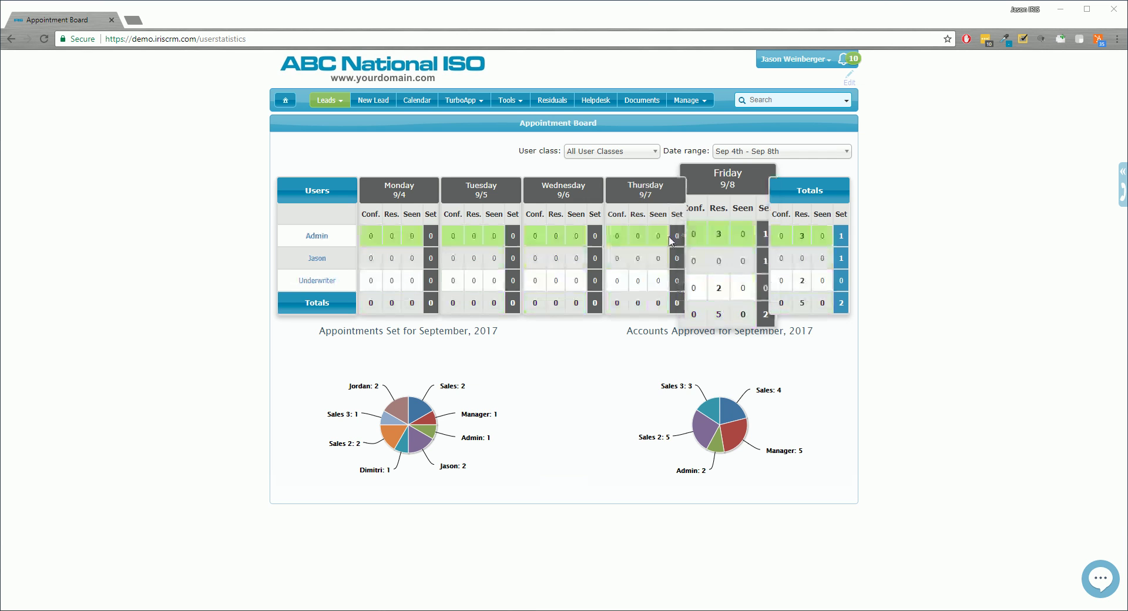
# View the MerchantTracker and Portfolio Activity reports.
pyautogui.click(510, 100)
pyautogui.click(519, 142)
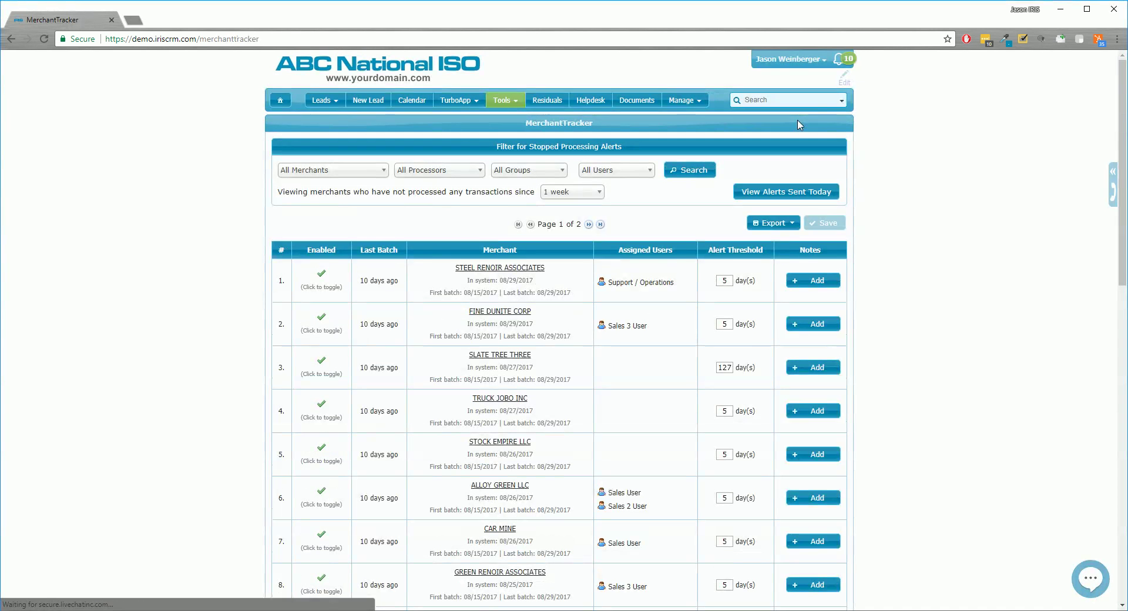
pyautogui.click(507, 101)
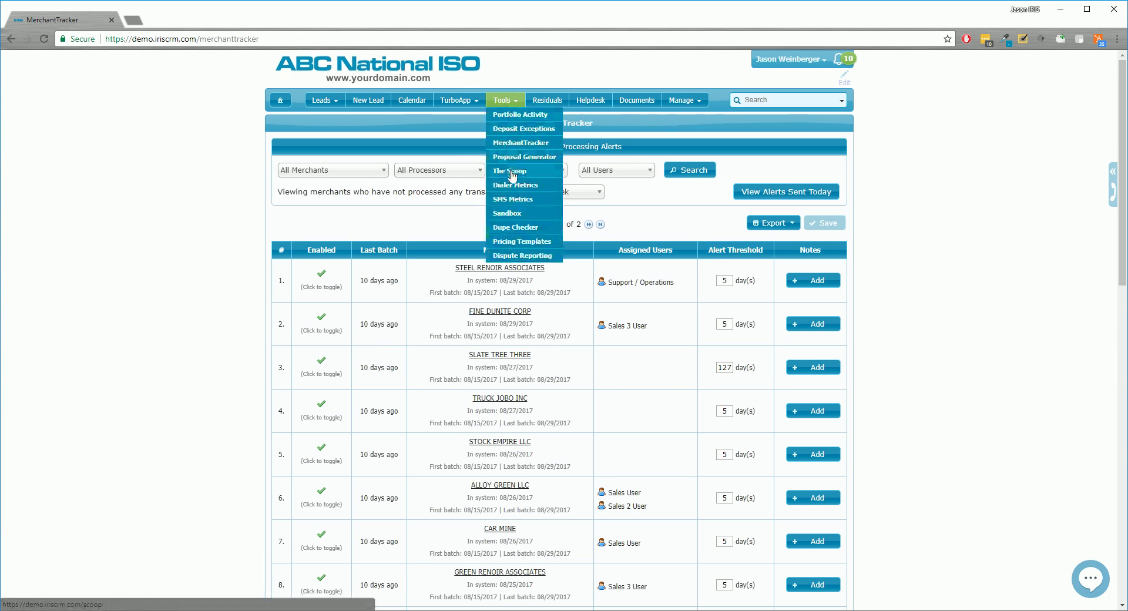
pyautogui.click(512, 115)
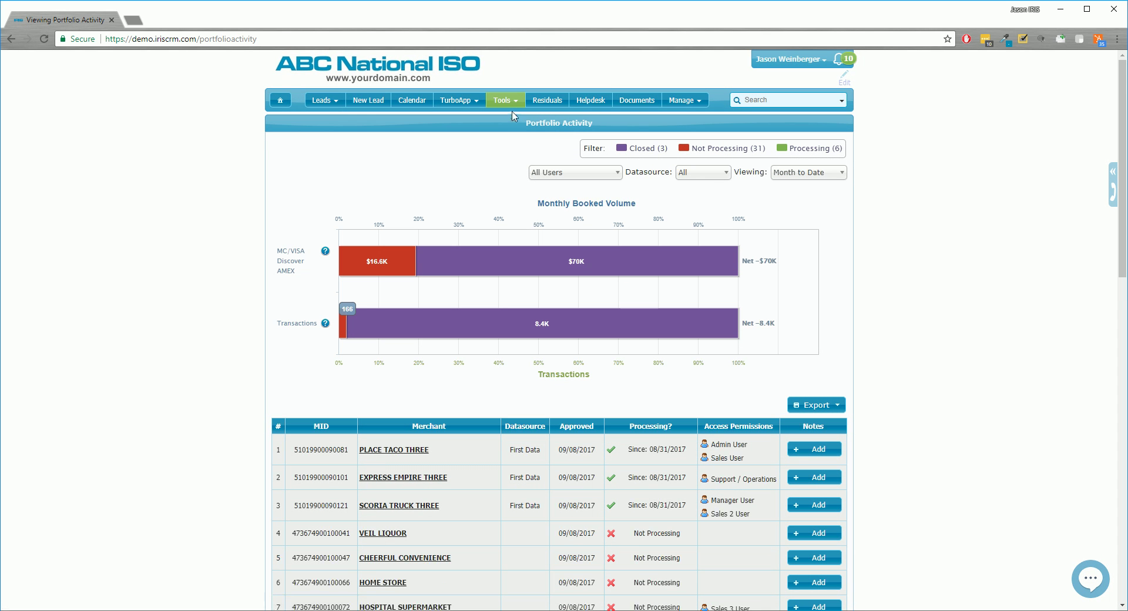
# Run the Dispute Reporting search for the Last 30 Days.
pyautogui.click(512, 103)
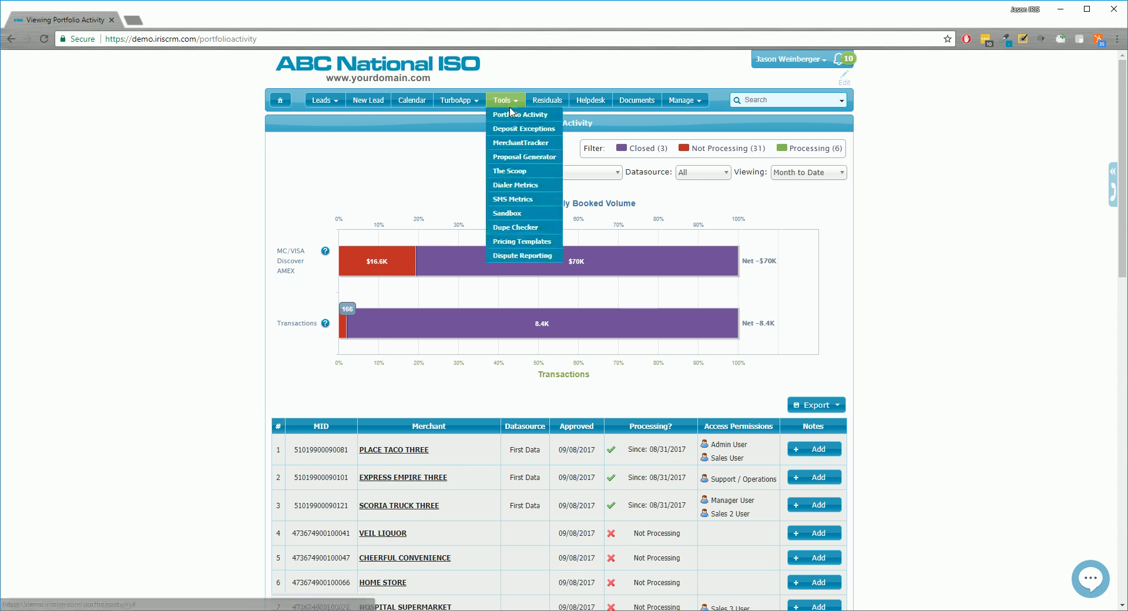
pyautogui.click(525, 256)
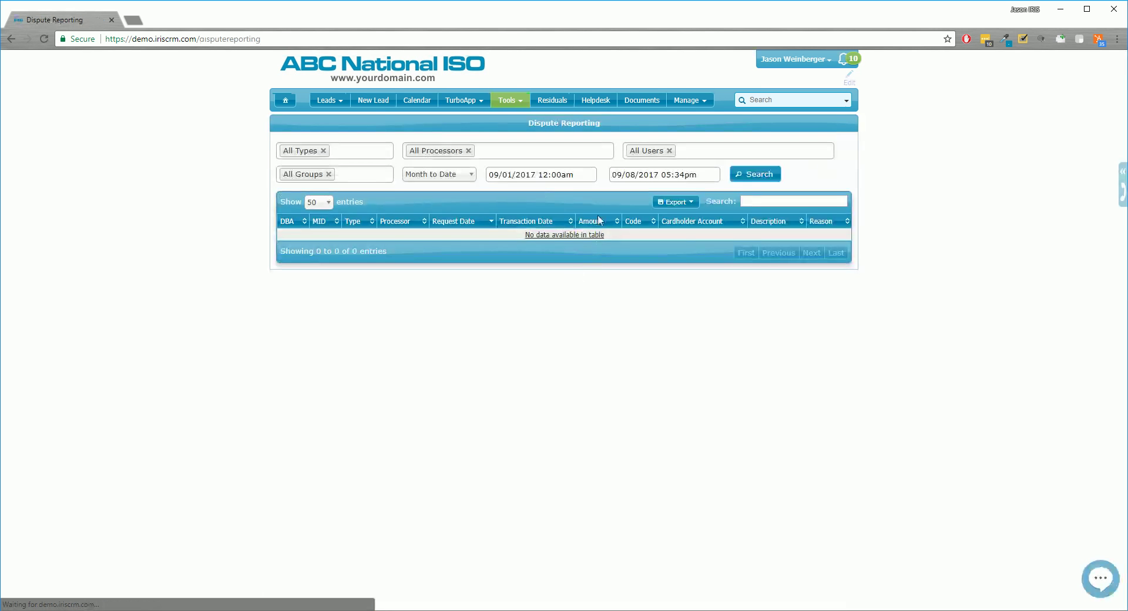
pyautogui.click(459, 174)
pyautogui.click(452, 204)
pyautogui.click(759, 174)
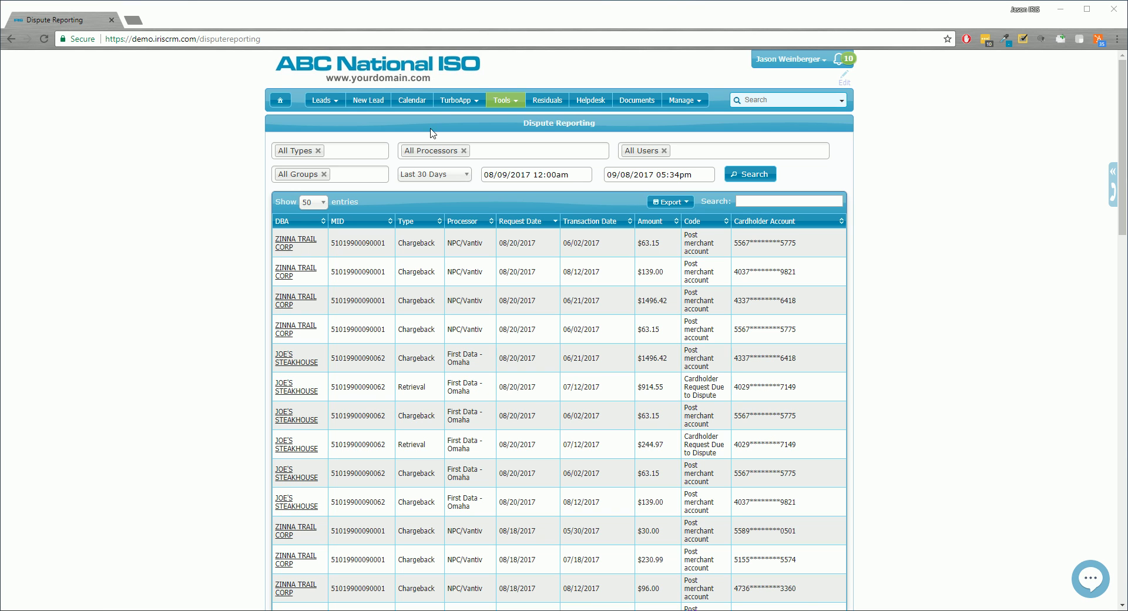
# Open the Wolfram & Hart lead from the Qualifying - Hot Lead group in My Leads.
pyautogui.click(323, 101)
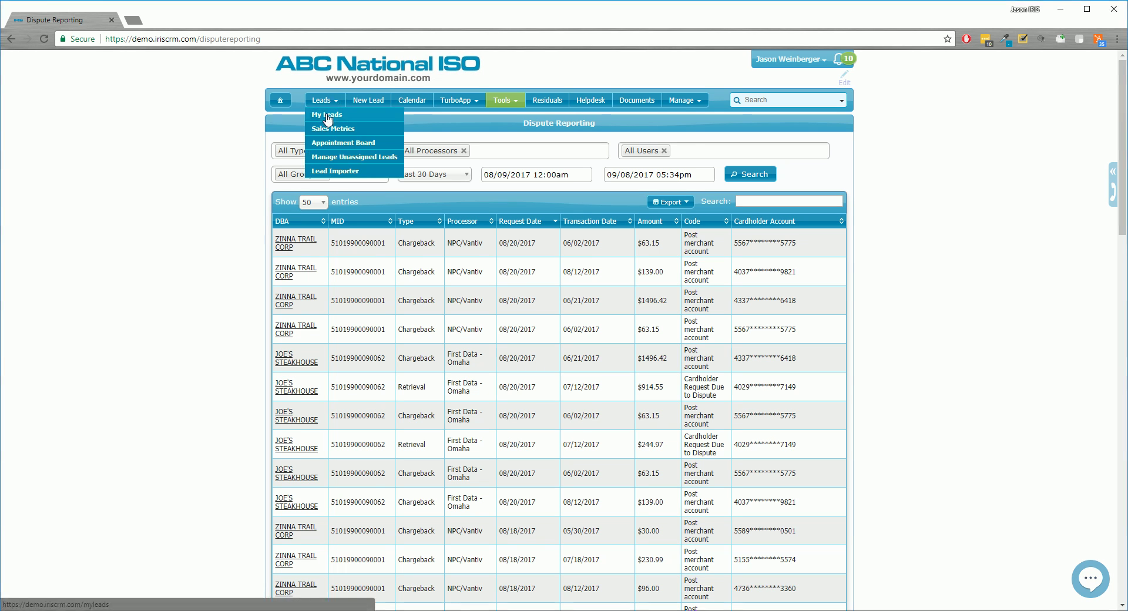
pyautogui.click(327, 115)
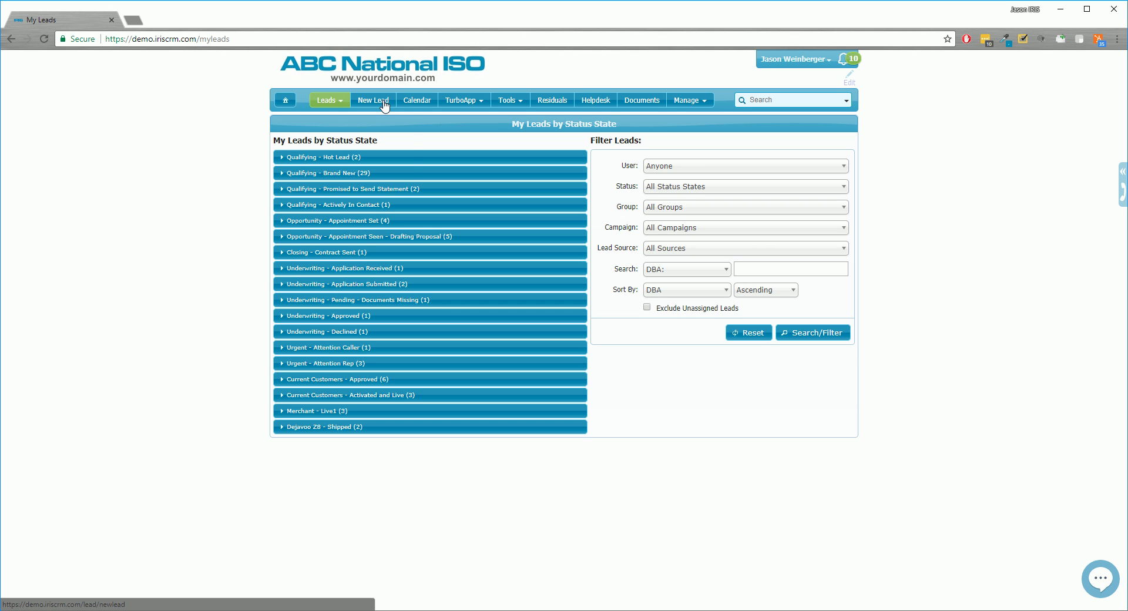
pyautogui.moveTo(331, 101)
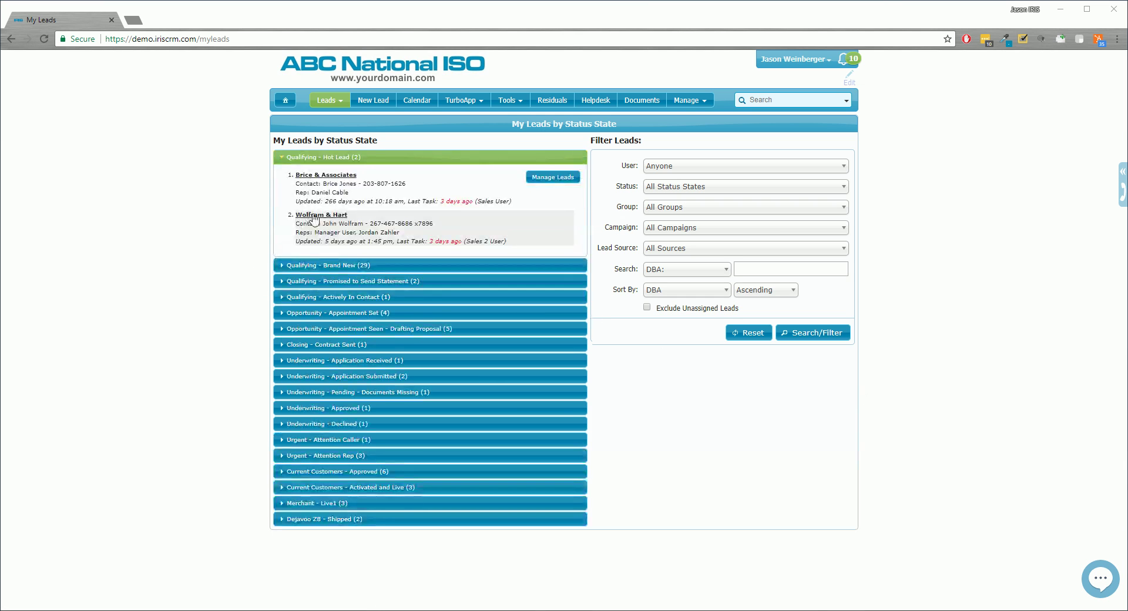
pyautogui.click(329, 217)
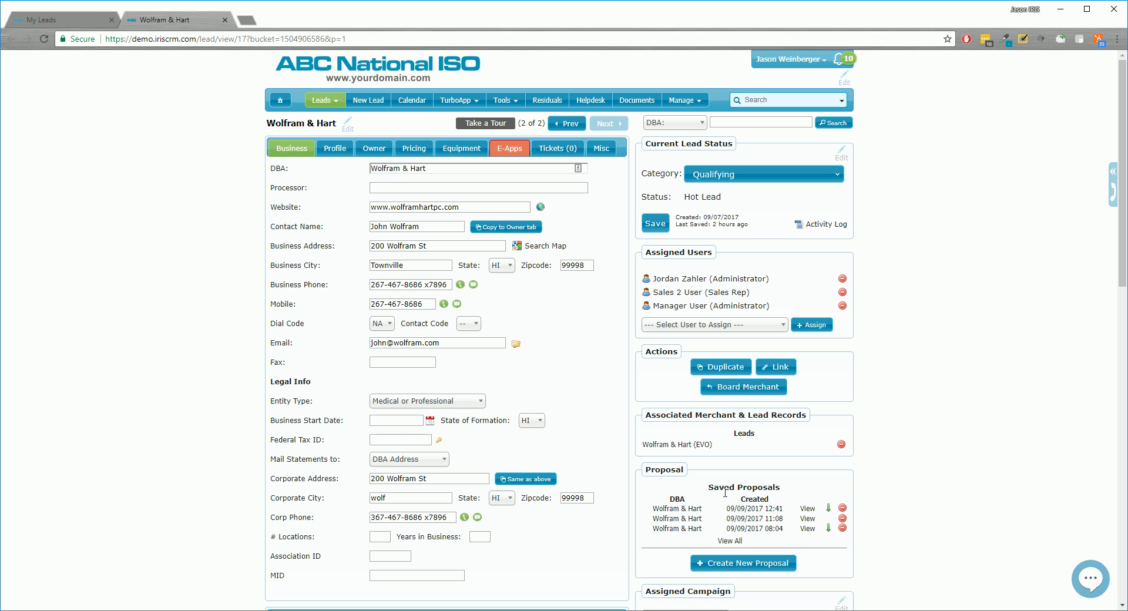
# Preview the Request for Information template in a quick email to the lead's contact, and discard the email.
pyautogui.click(516, 344)
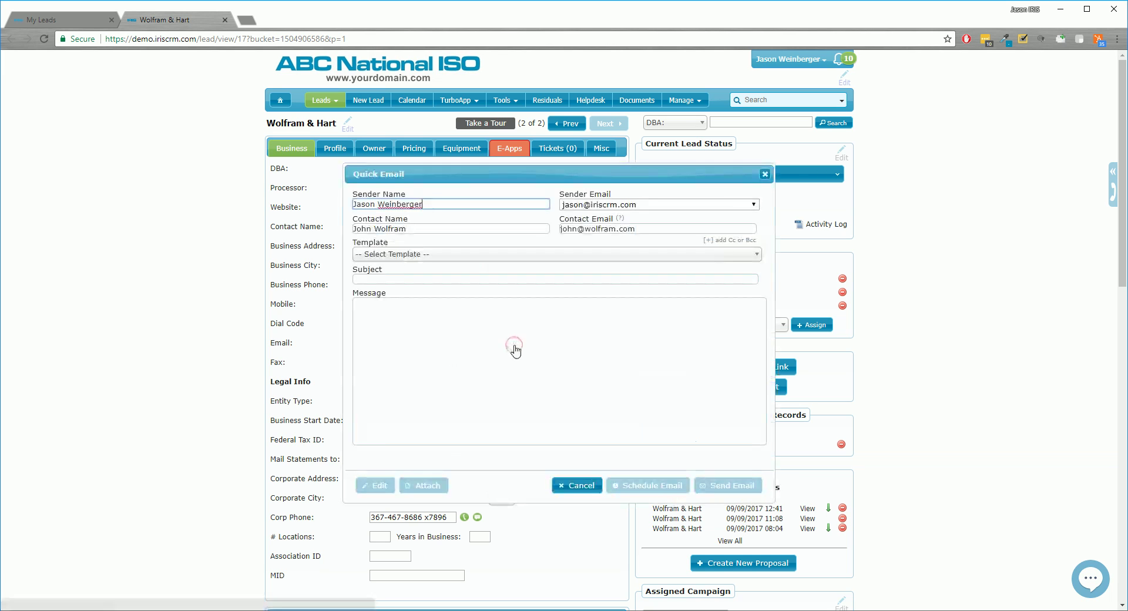
pyautogui.click(595, 253)
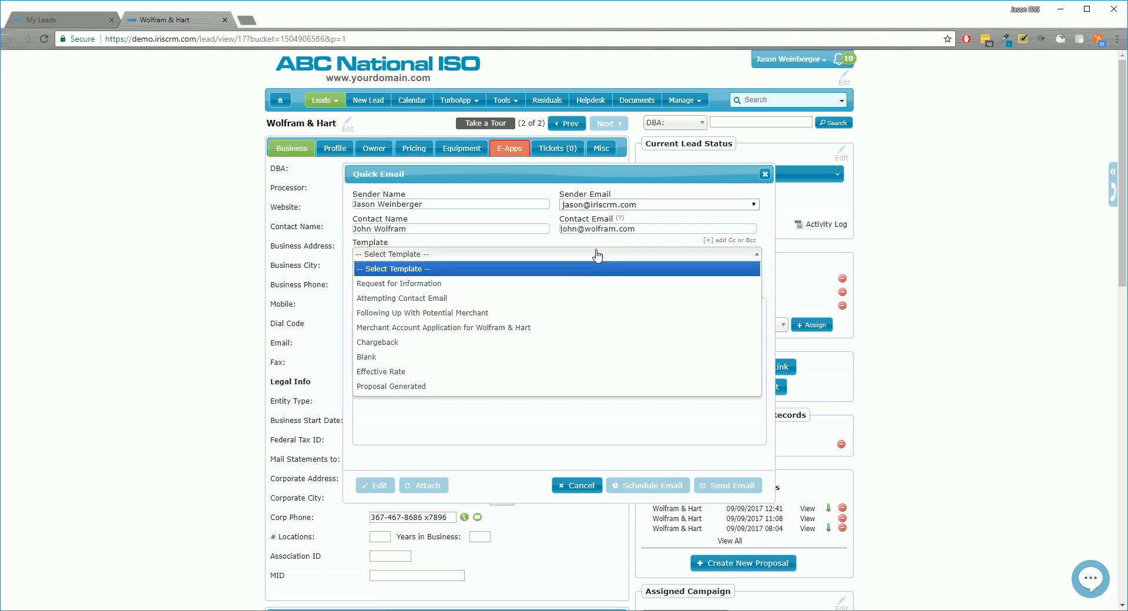
pyautogui.click(544, 292)
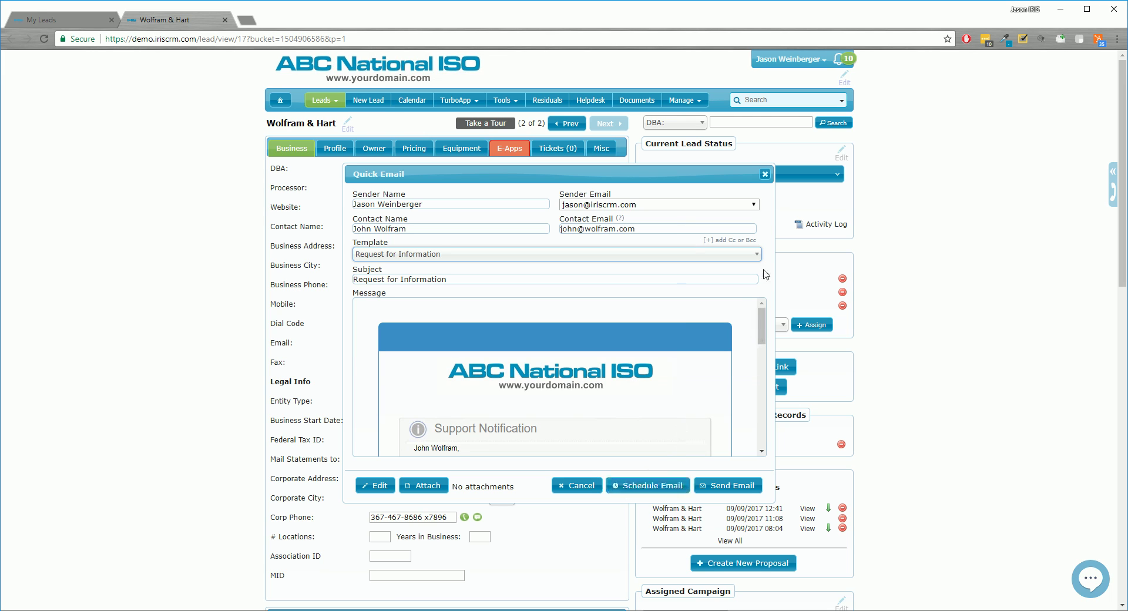
pyautogui.click(765, 174)
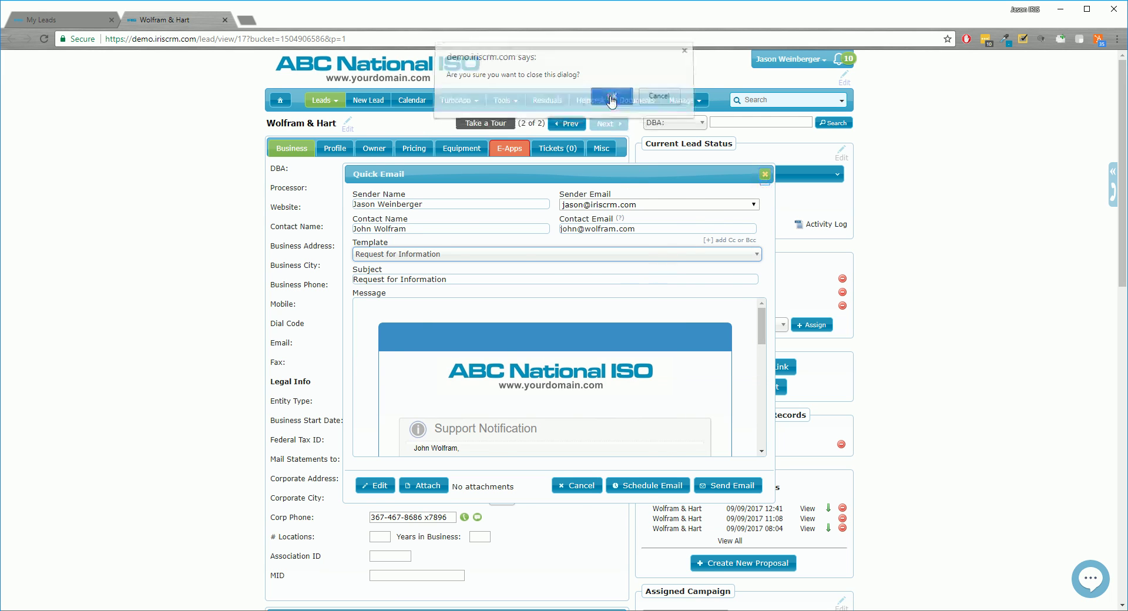
pyautogui.click(611, 98)
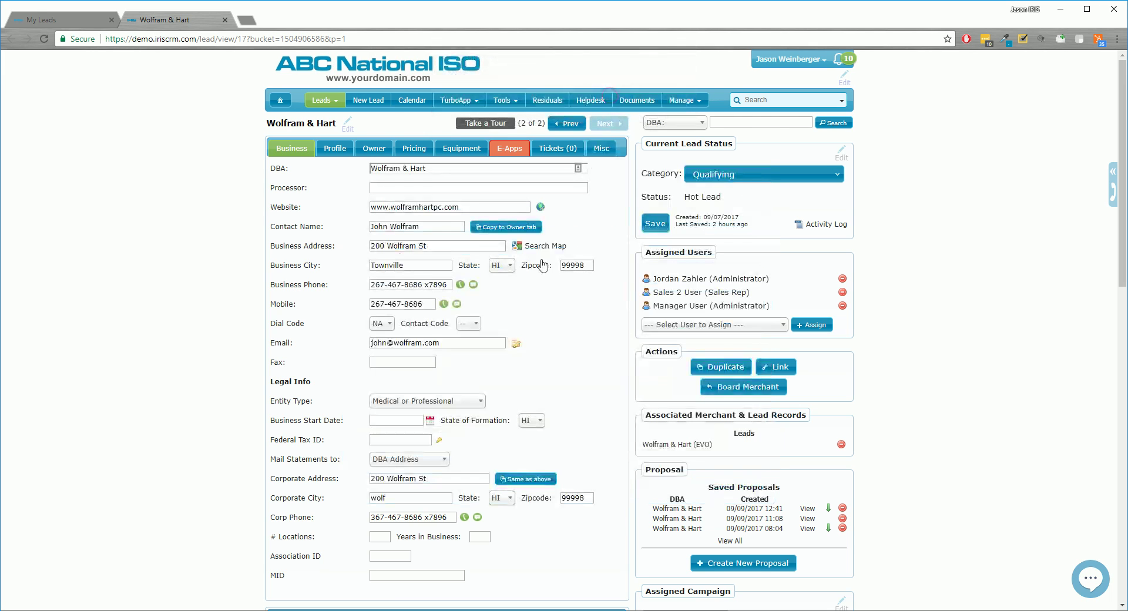
# View the blank SMS form for the lead's mobile number, close it, and look at the lead's notes and tasks.
pyautogui.click(456, 304)
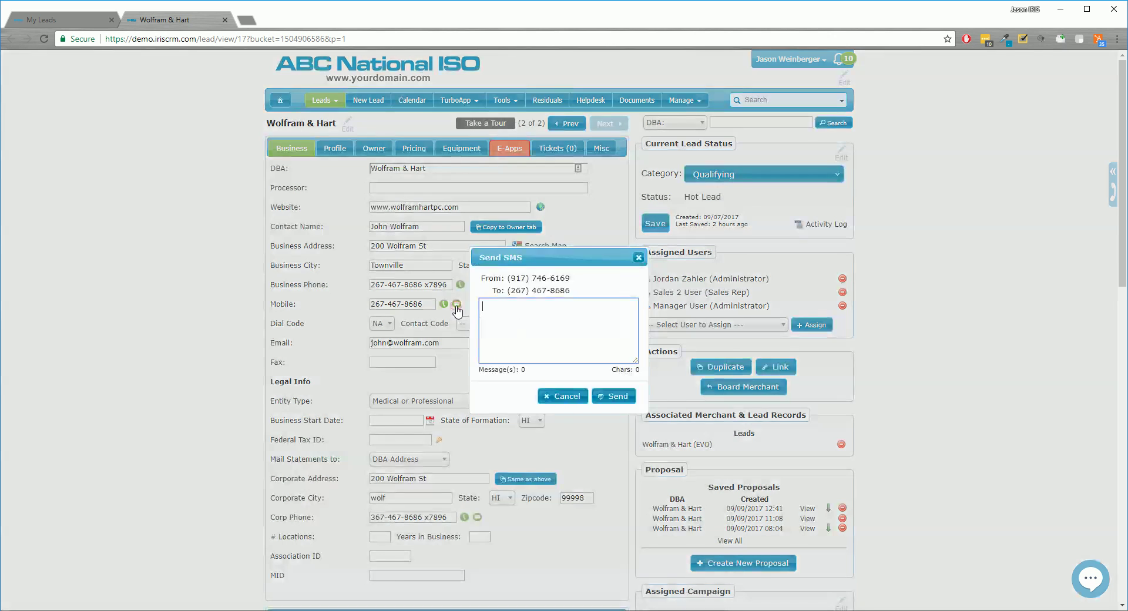
pyautogui.click(639, 258)
pyautogui.scroll(-4, 764, 382)
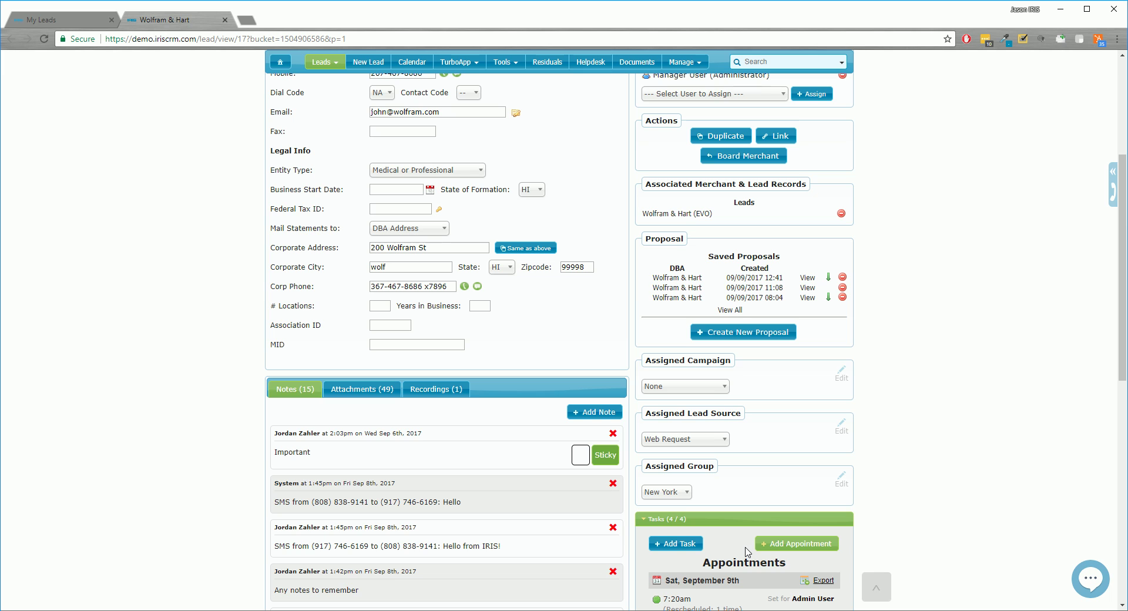
# Look through the lead's notes, appointments and tasks, and display its saved attachments.
pyautogui.scroll(-1, 416, 529)
pyautogui.scroll(-4, 416, 529)
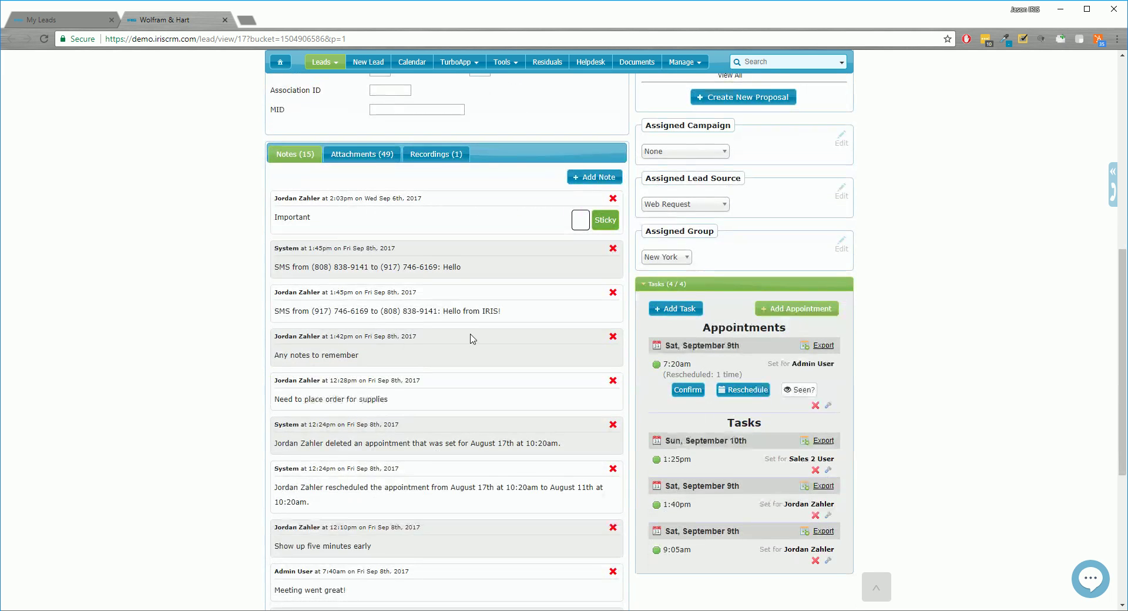
pyautogui.scroll(1, 472, 339)
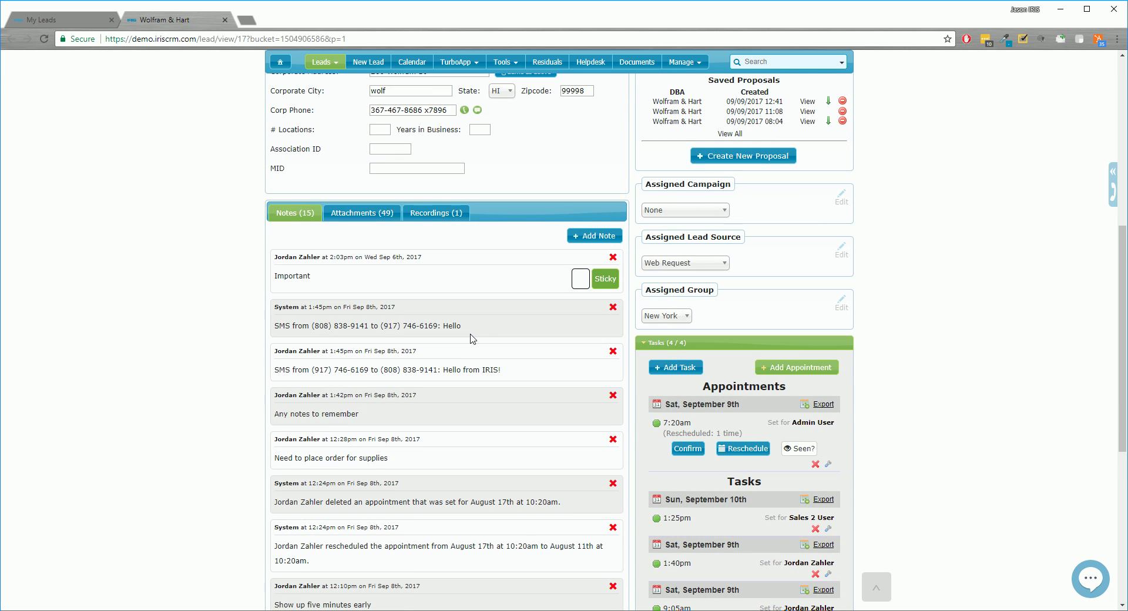
pyautogui.scroll(1, 471, 339)
pyautogui.click(362, 271)
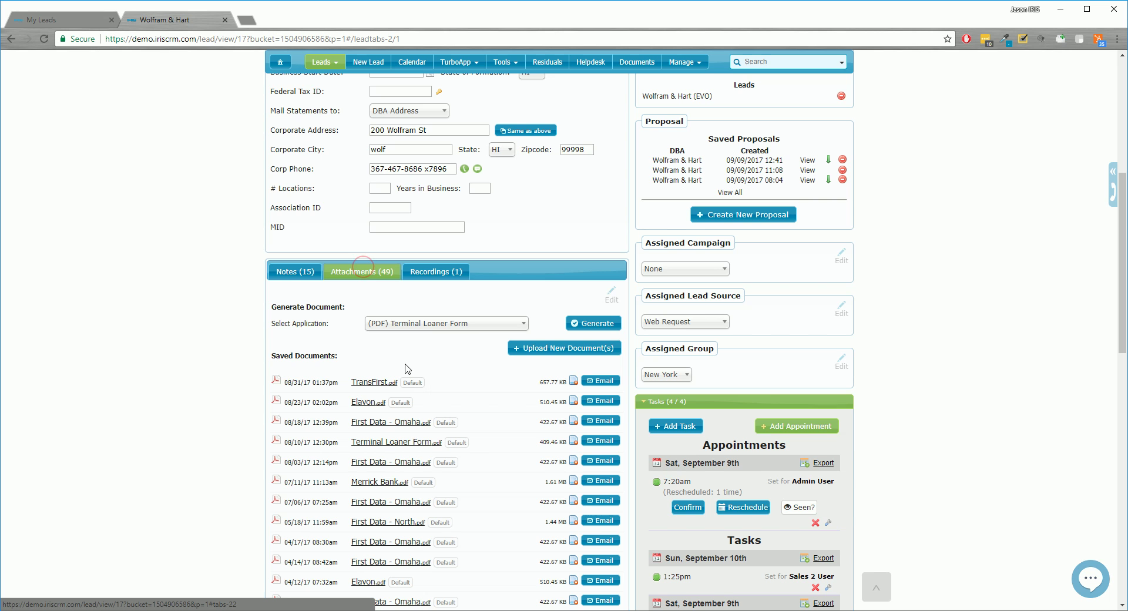
# View the lead's electronic applications, preview the First Data MPA form, and close the preview.
pyautogui.scroll(6, 506, 335)
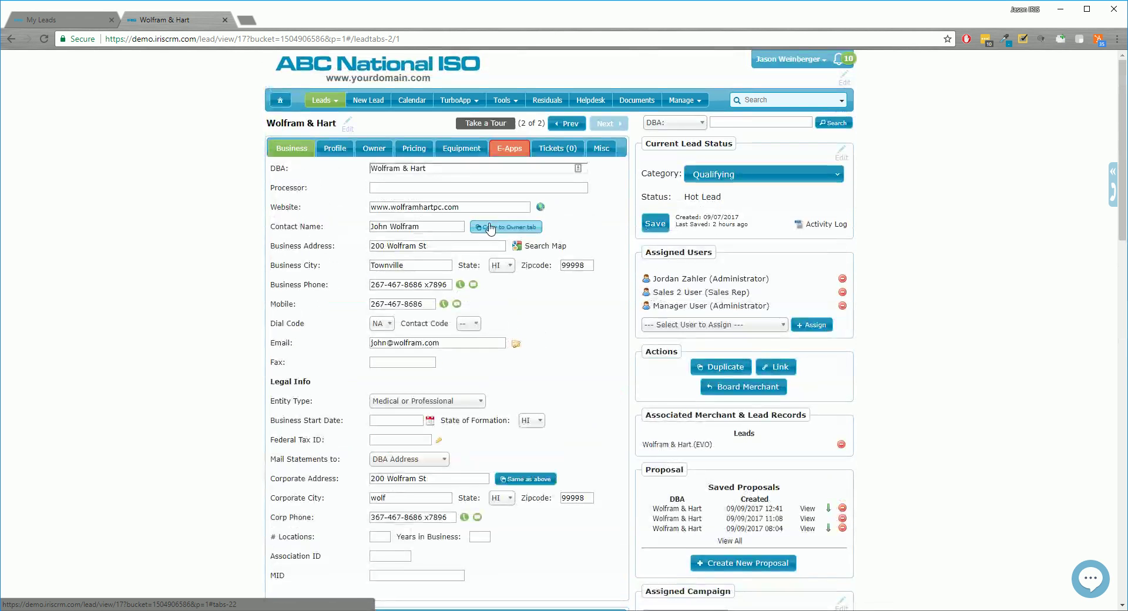
pyautogui.click(503, 151)
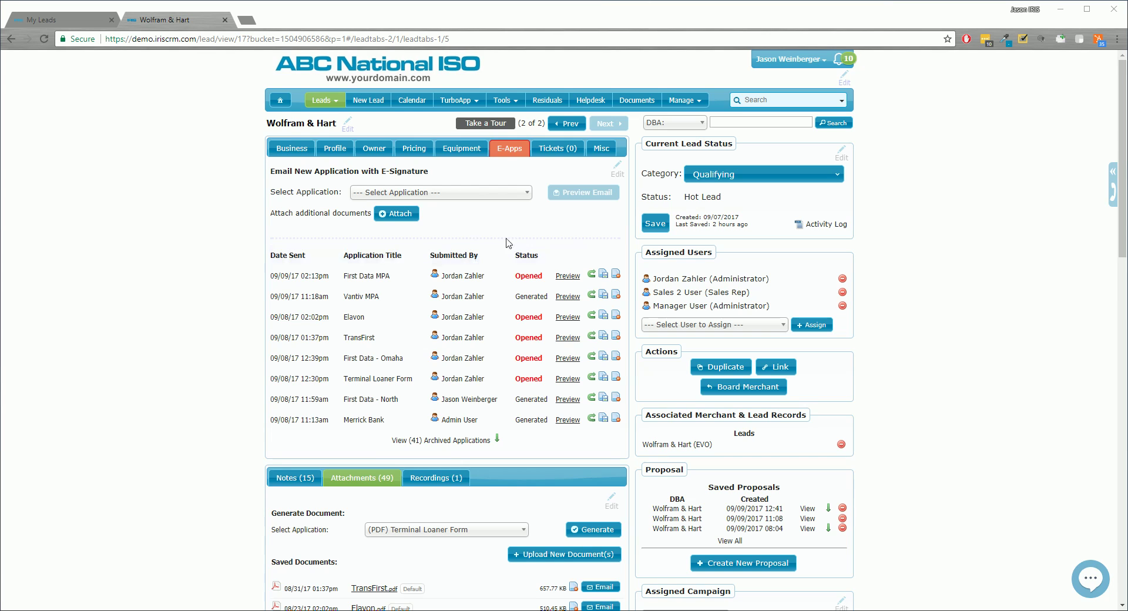
pyautogui.click(565, 280)
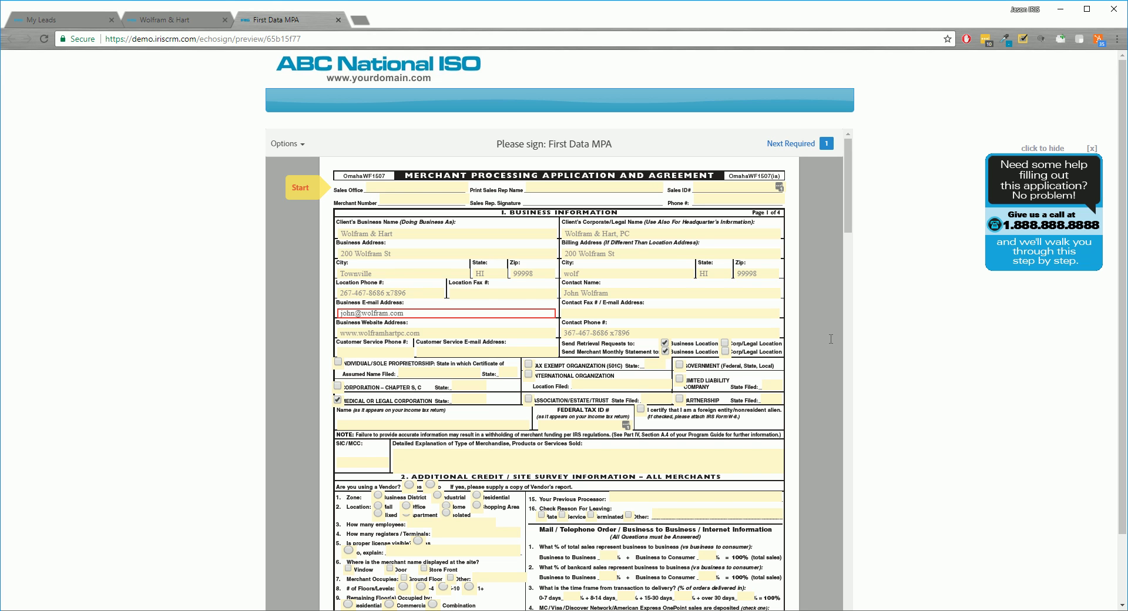
pyautogui.hotkey('ctrl', 'w')
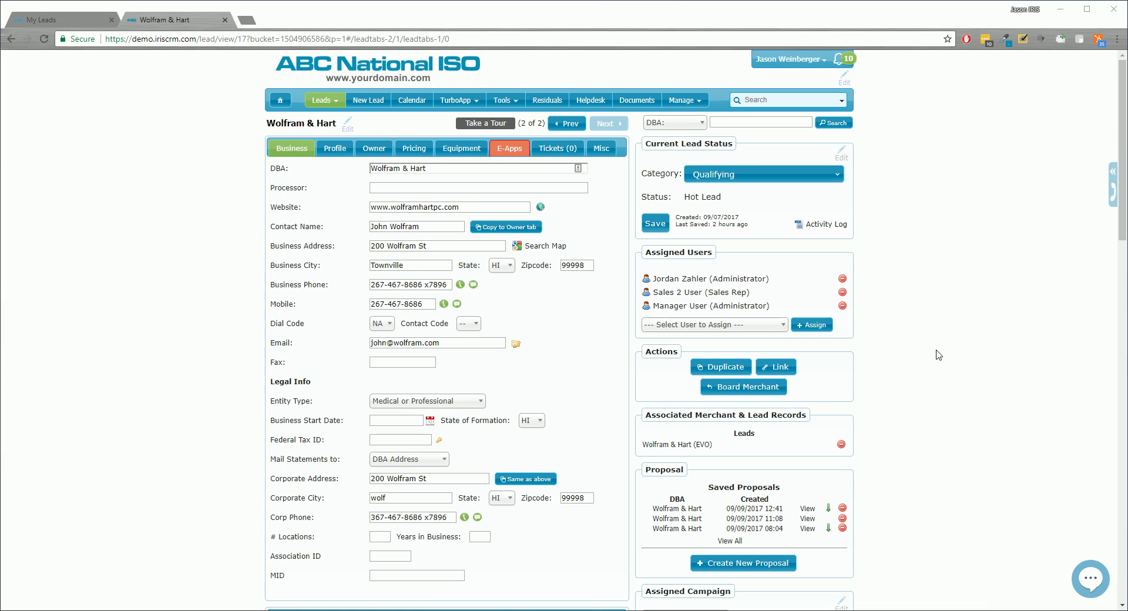
# Start boarding the Wolfram & Hart lead as a merchant in TurboApp and look at the application processor choices.
pyautogui.hotkey('ctrl', 'w')
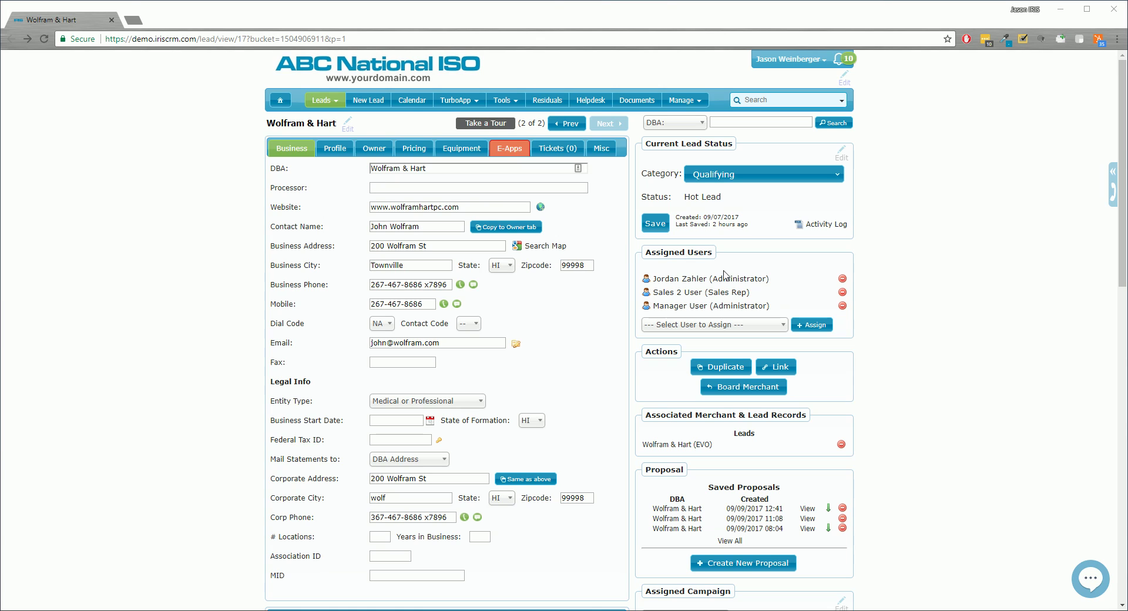
pyautogui.click(764, 388)
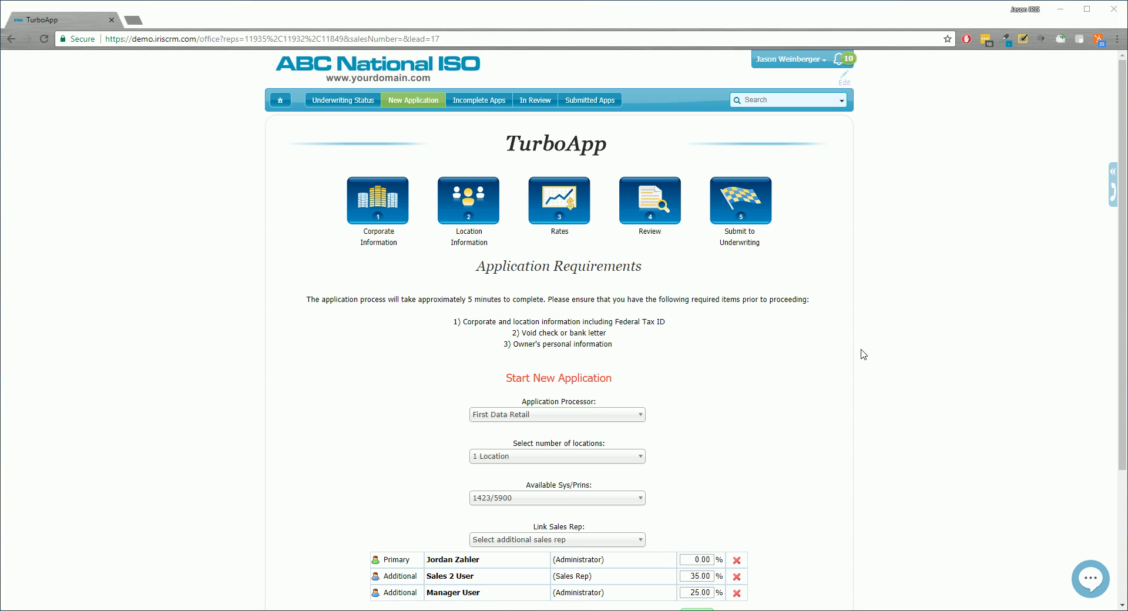
pyautogui.scroll(-1, 464, 464)
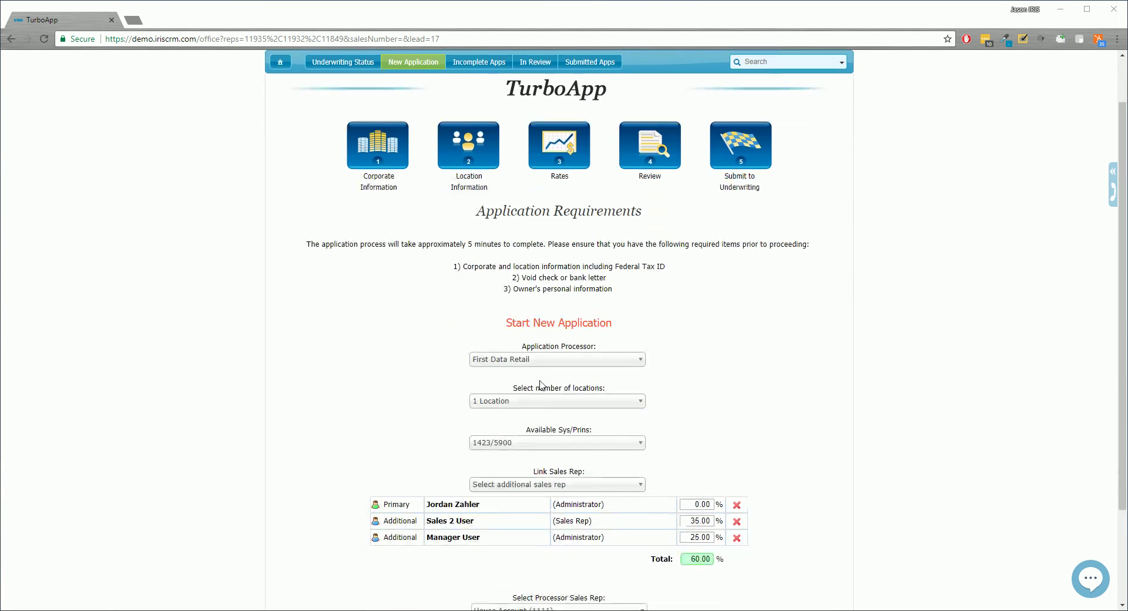
pyautogui.click(539, 361)
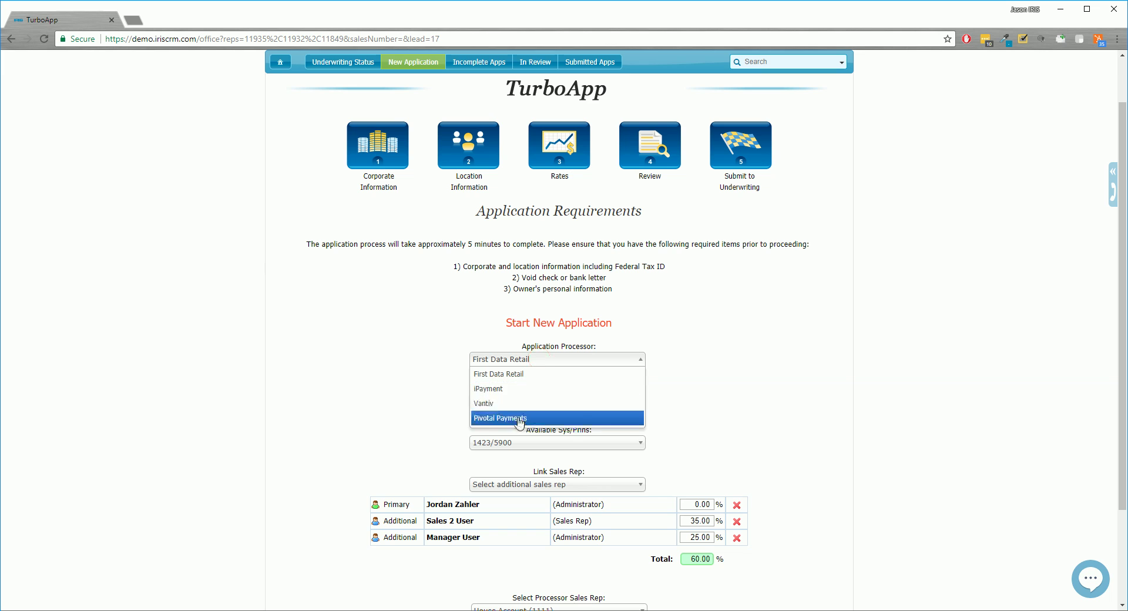
pyautogui.click(785, 374)
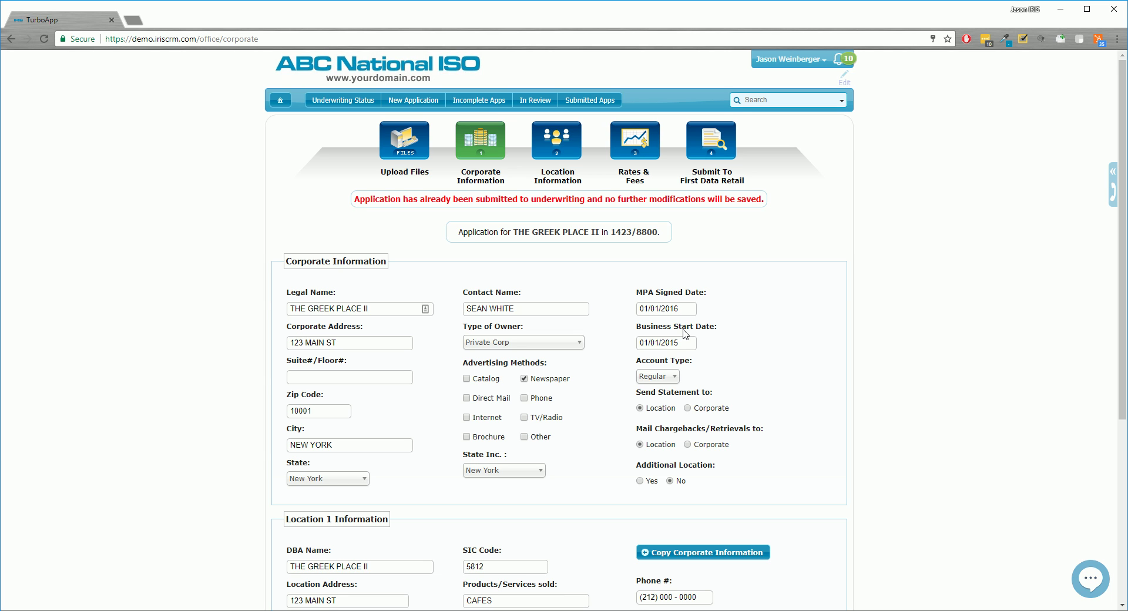
# View the TurboApp application's Location Information, decline the LastPass save offer, and open the Underwriting Status list.
pyautogui.click(554, 145)
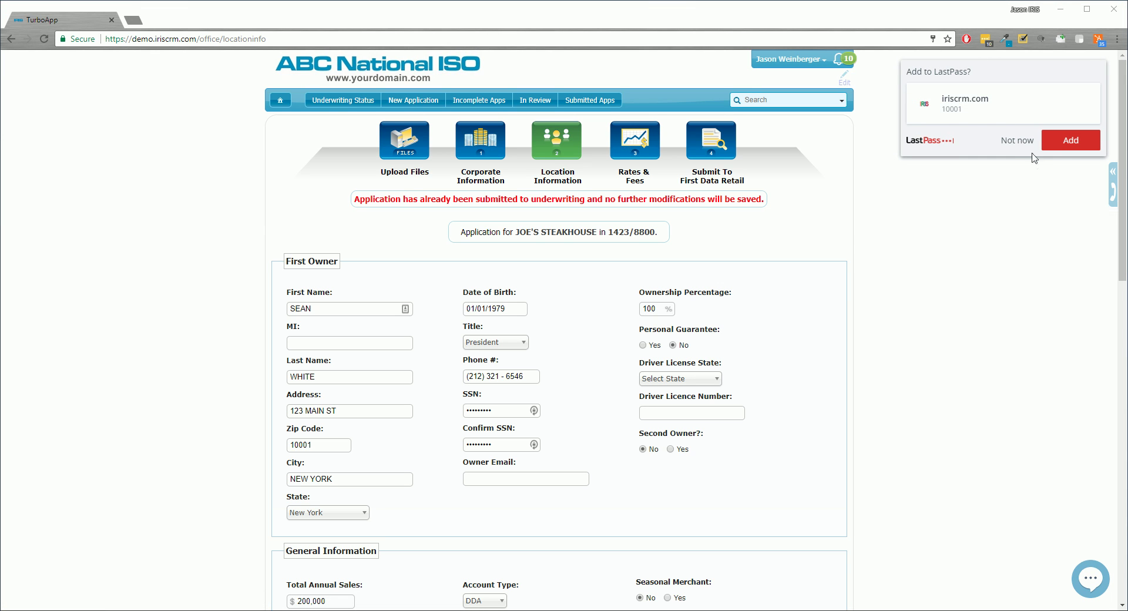
pyautogui.click(1017, 141)
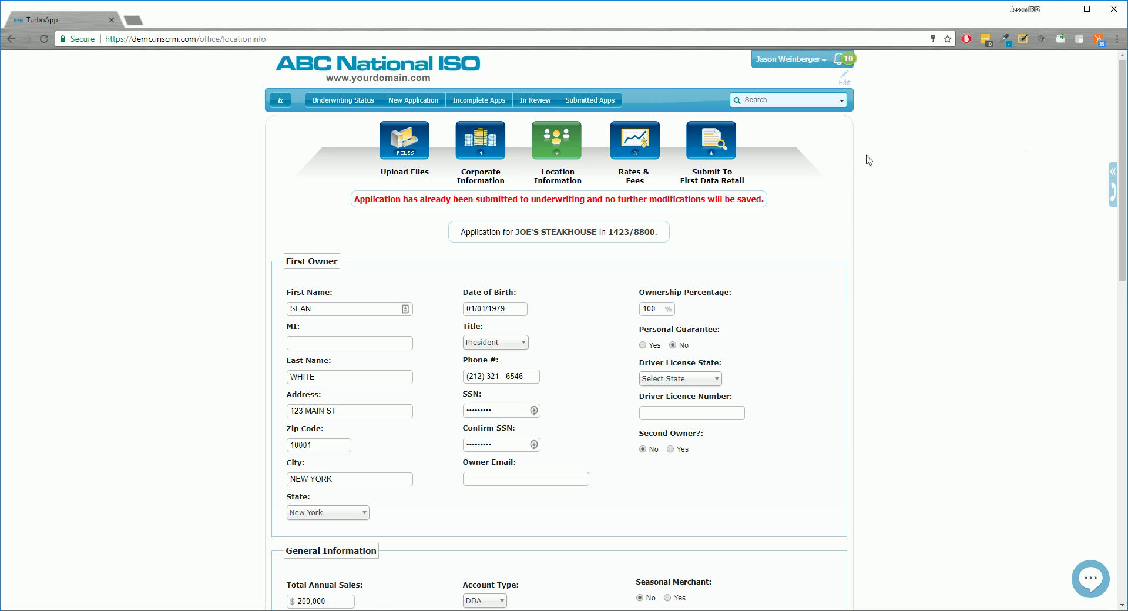
pyautogui.click(344, 102)
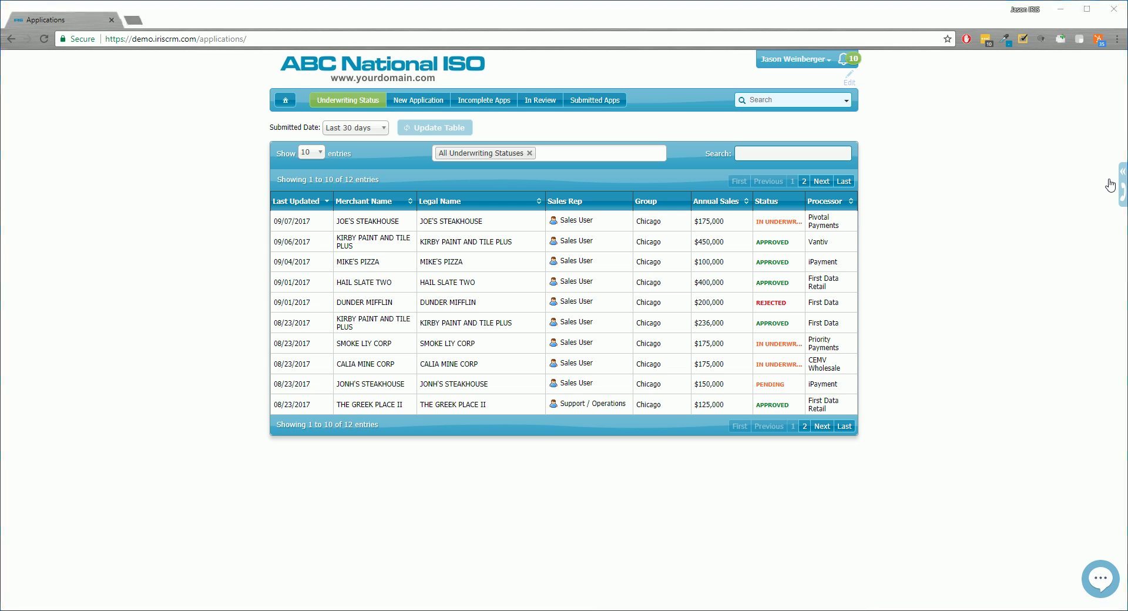
# Return to the home dashboard and view the September 2017 deposits of the JOE'S STEAKHOUSE merchant.
pyautogui.click(287, 103)
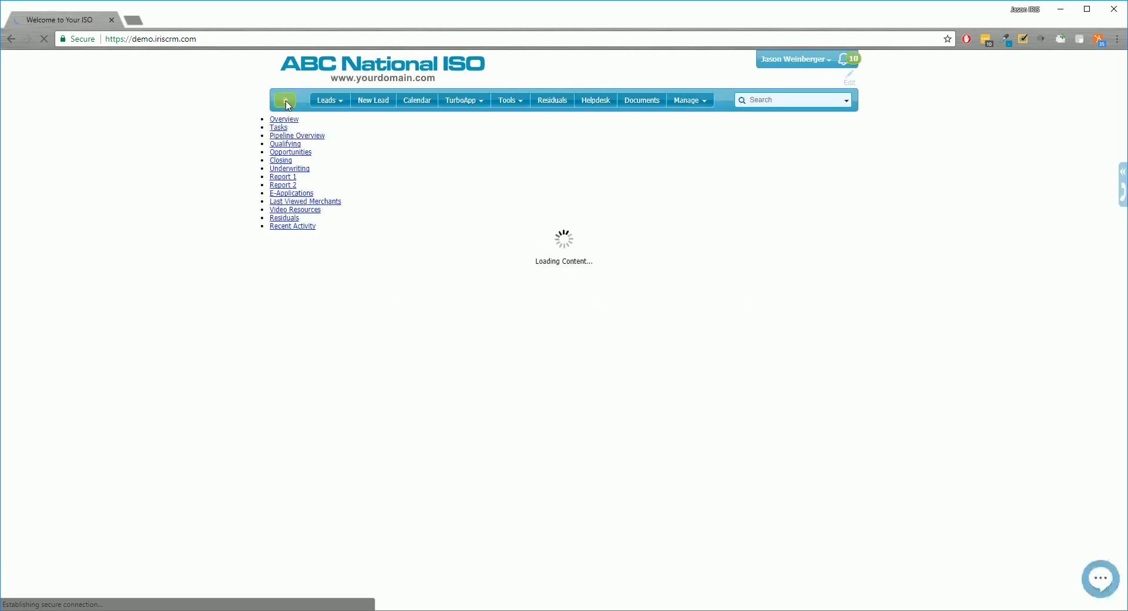
pyautogui.click(303, 242)
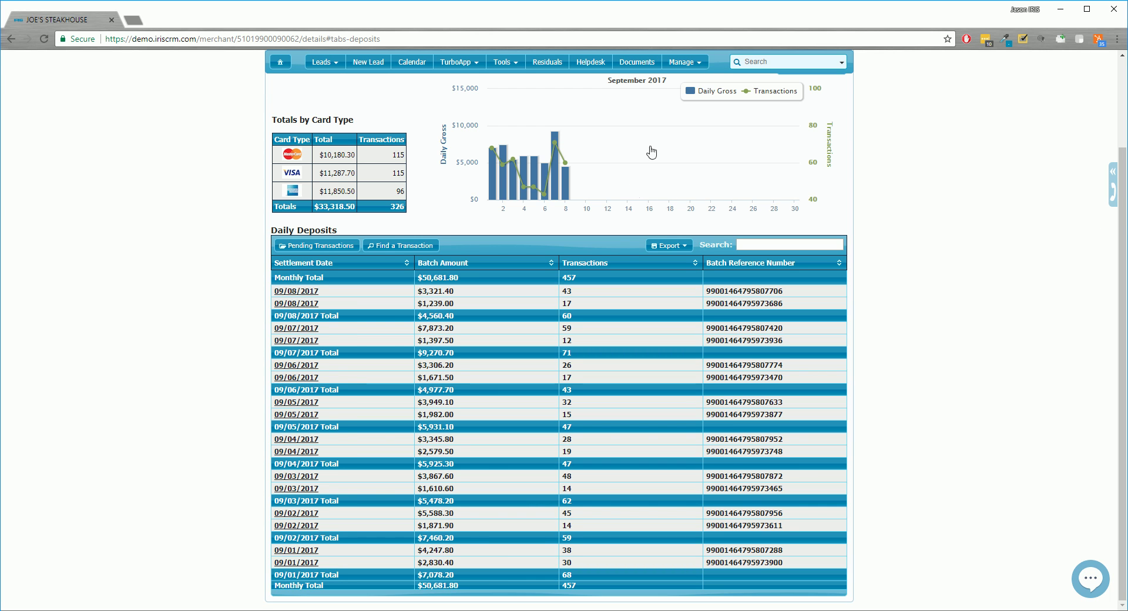
pyautogui.scroll(2, 723, 177)
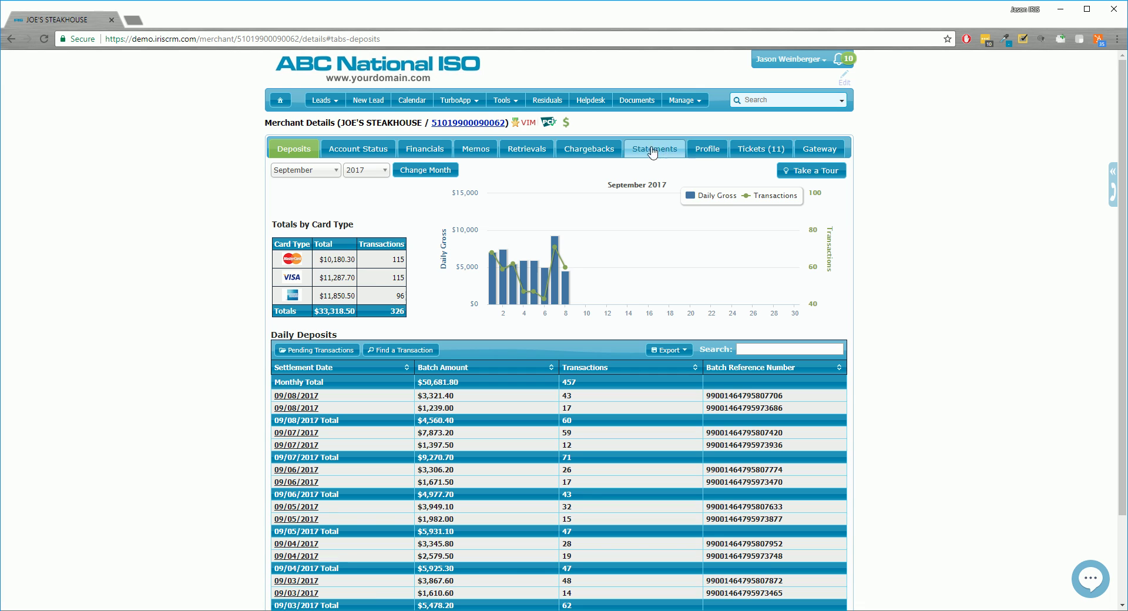
# View the merchant's helpdesk tickets and account status, and open the Helpdesk overview for all merchants.
pyautogui.click(761, 150)
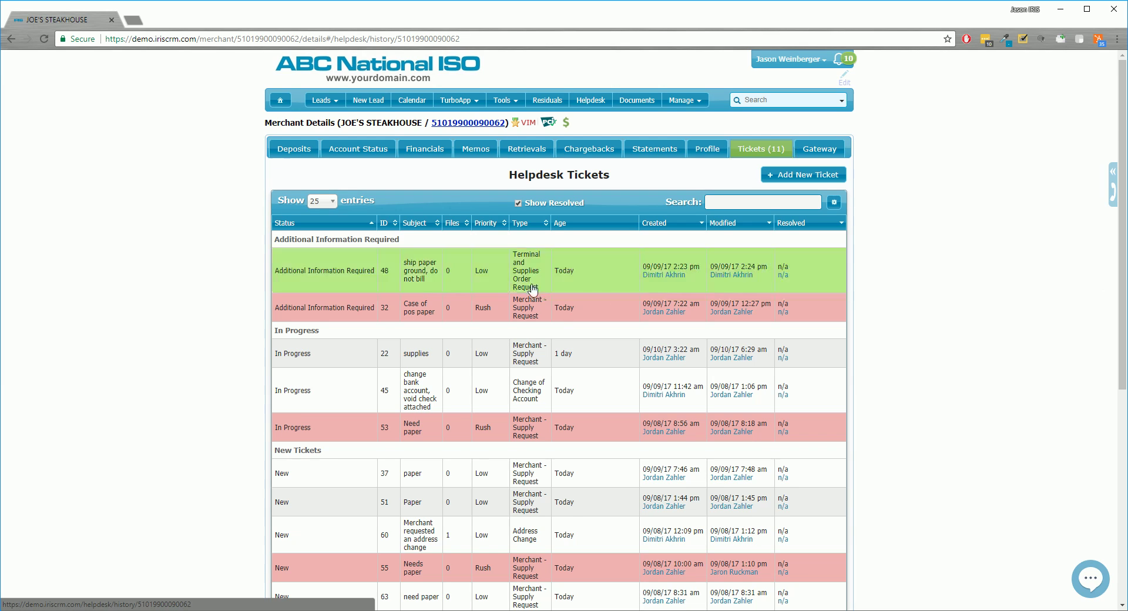
pyautogui.click(372, 154)
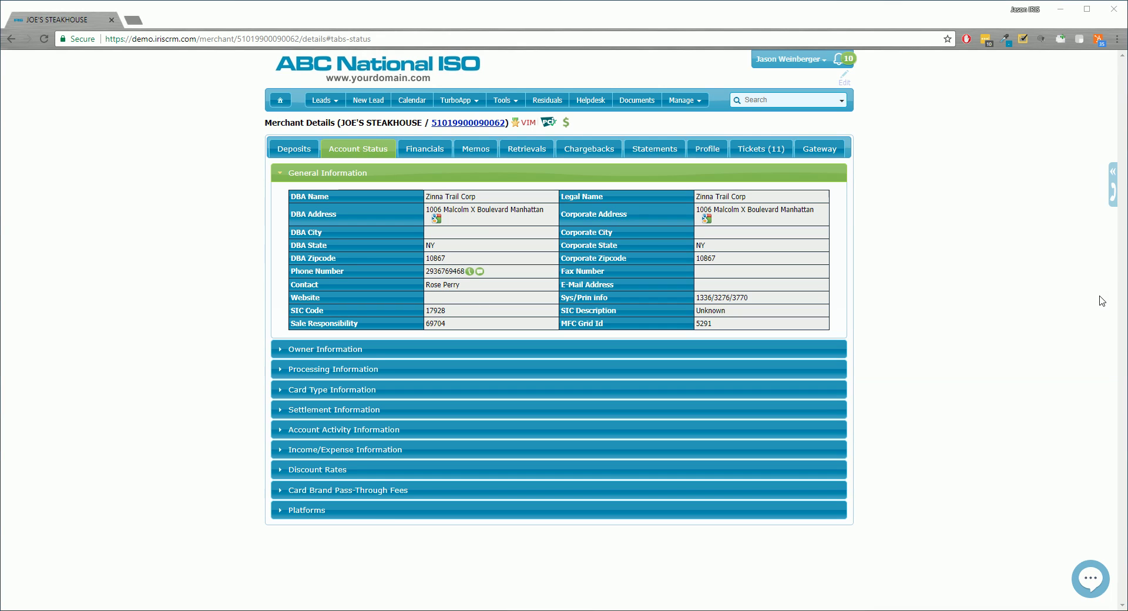
pyautogui.click(591, 101)
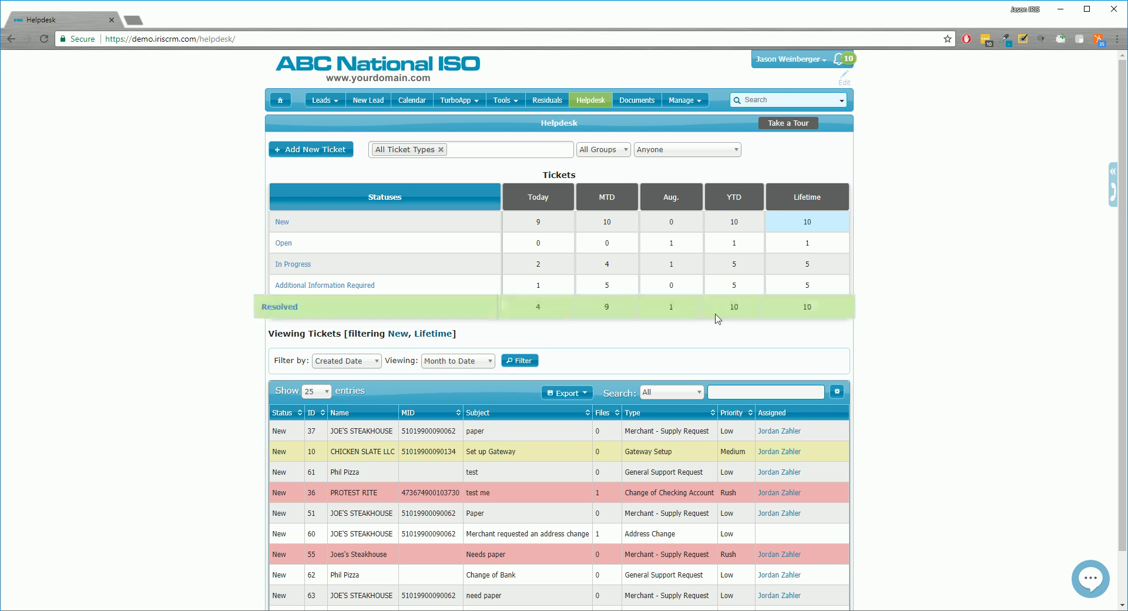
# Open the September 2017 residuals reports and examine the processor summaries and the line item additions and deductions.
pyautogui.click(545, 103)
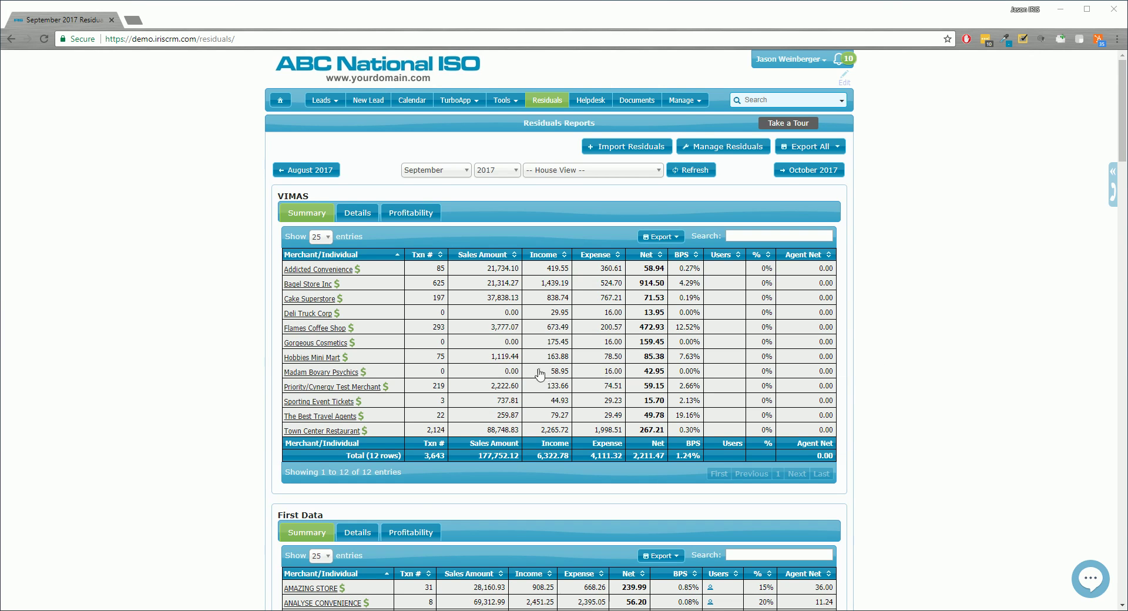
pyautogui.scroll(-2, 539, 374)
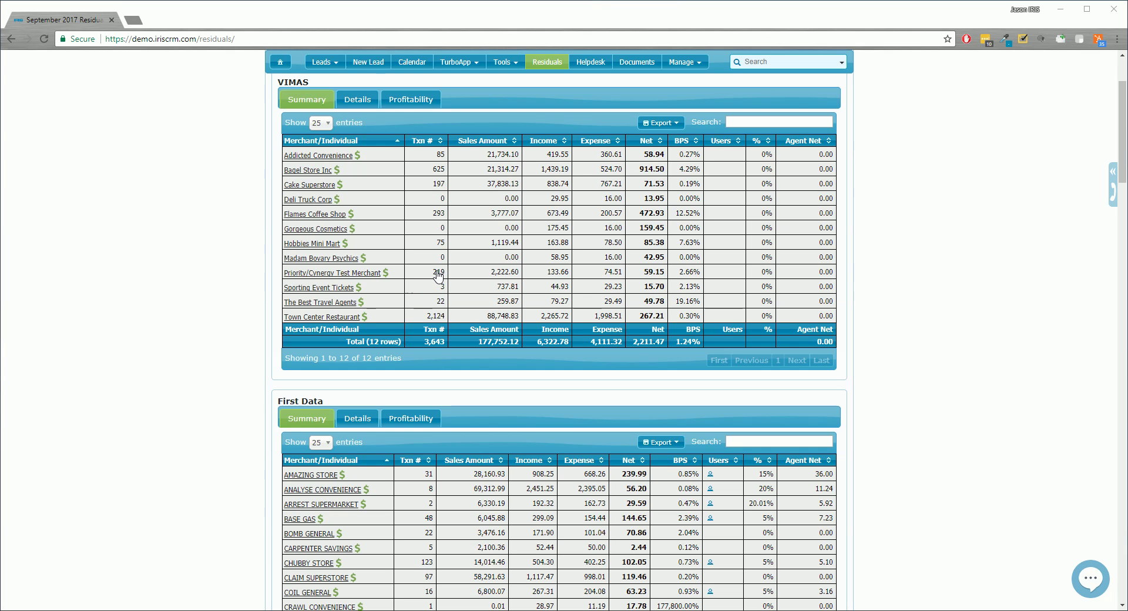
pyautogui.scroll(-3, 438, 276)
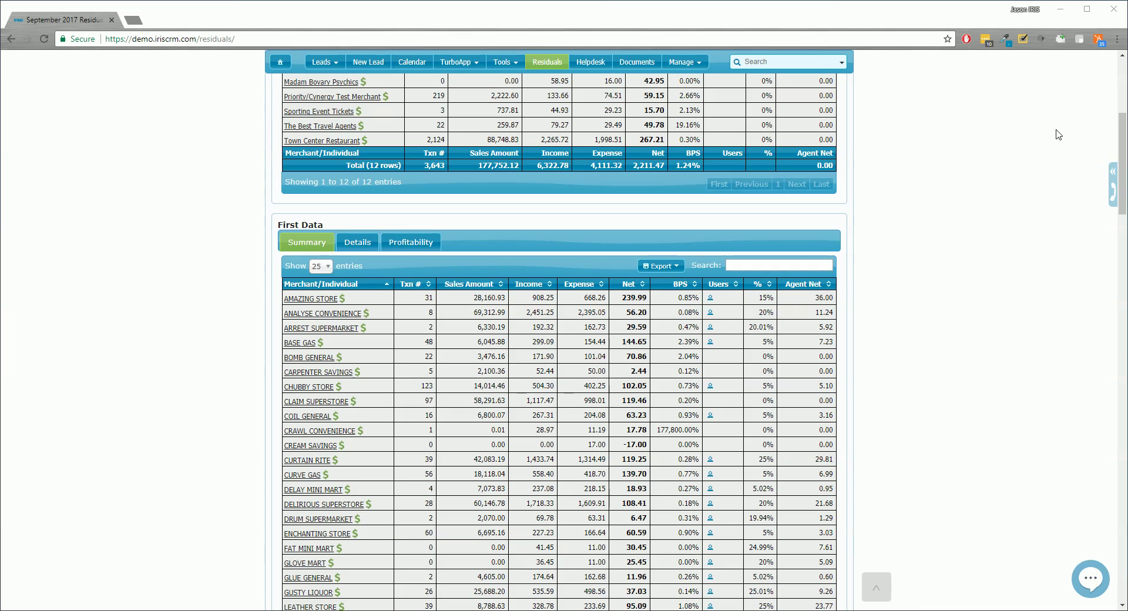
pyautogui.scroll(-10, 593, 392)
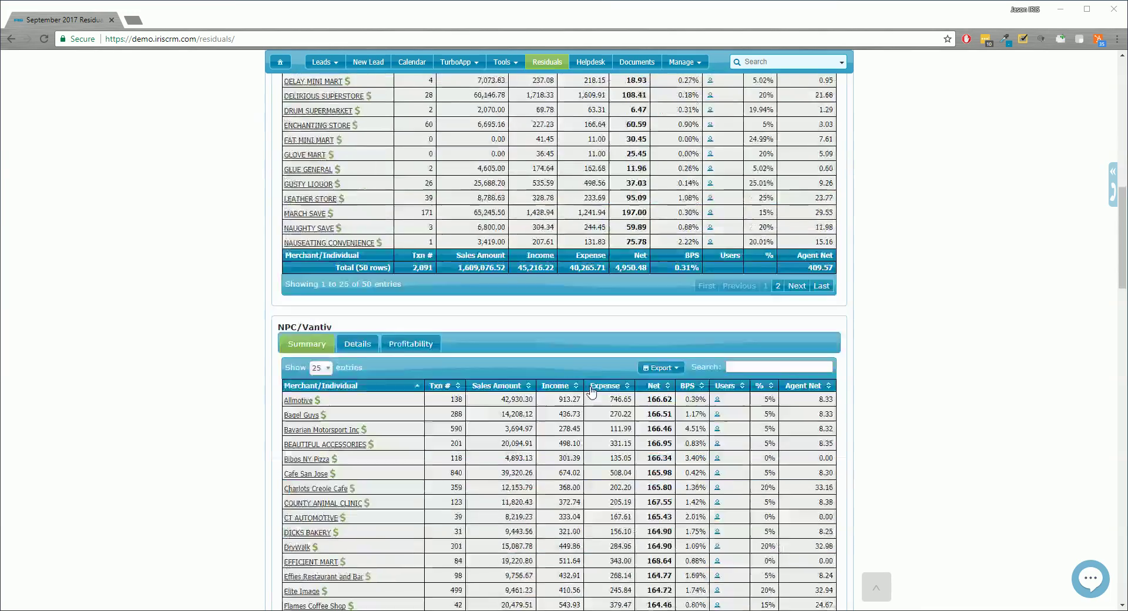
pyautogui.scroll(-7, 593, 392)
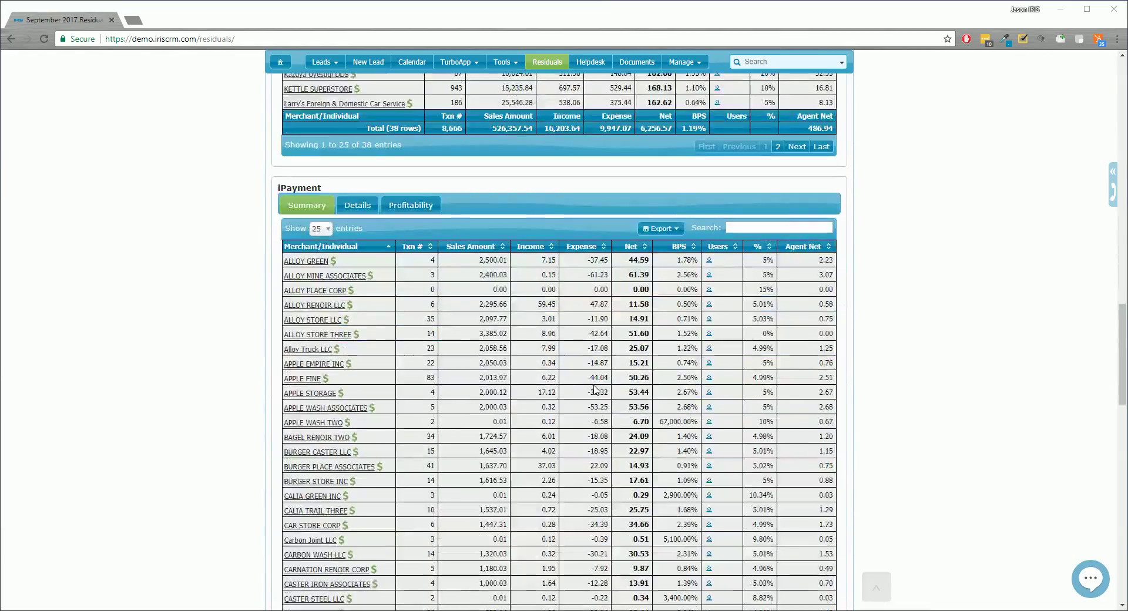
pyautogui.scroll(-2, 599, 383)
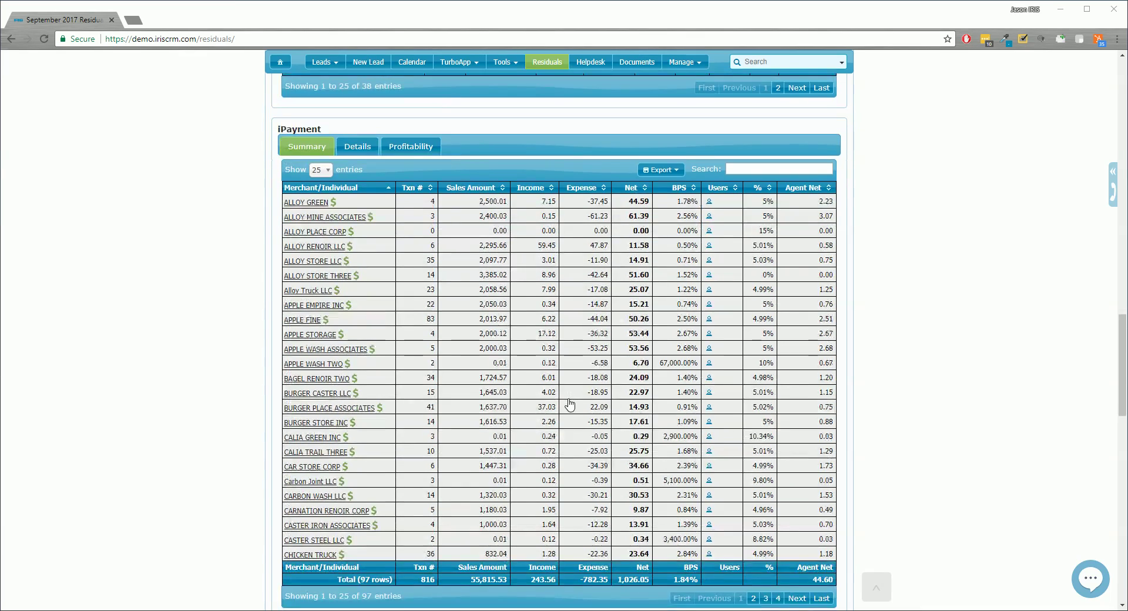
pyautogui.scroll(-8, 569, 403)
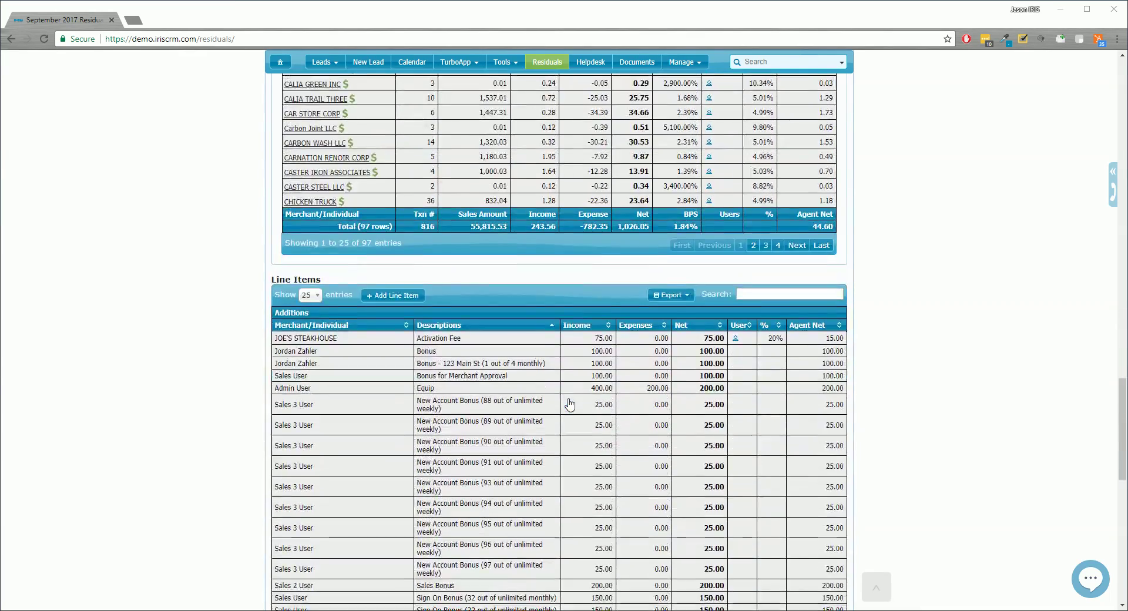
pyautogui.scroll(-2, 561, 400)
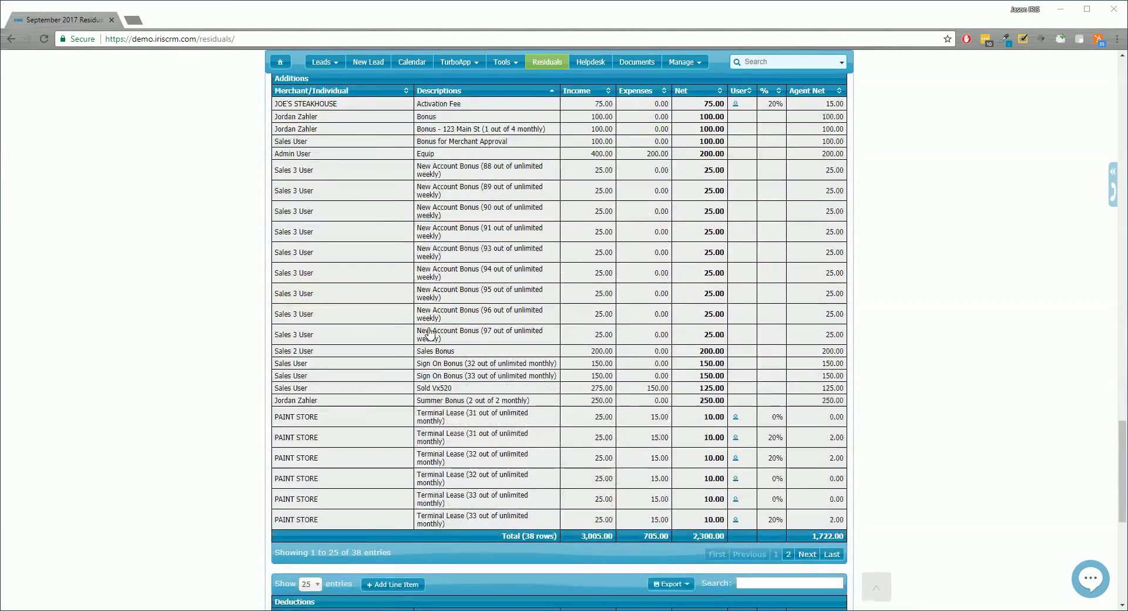
pyautogui.scroll(-6, 438, 335)
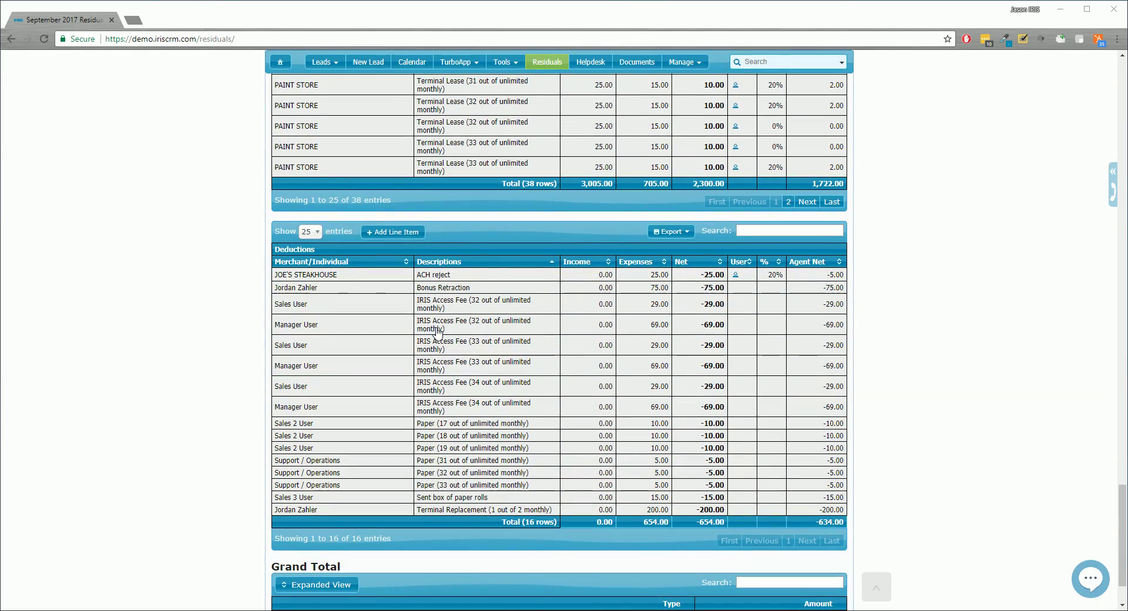
pyautogui.scroll(12, 437, 333)
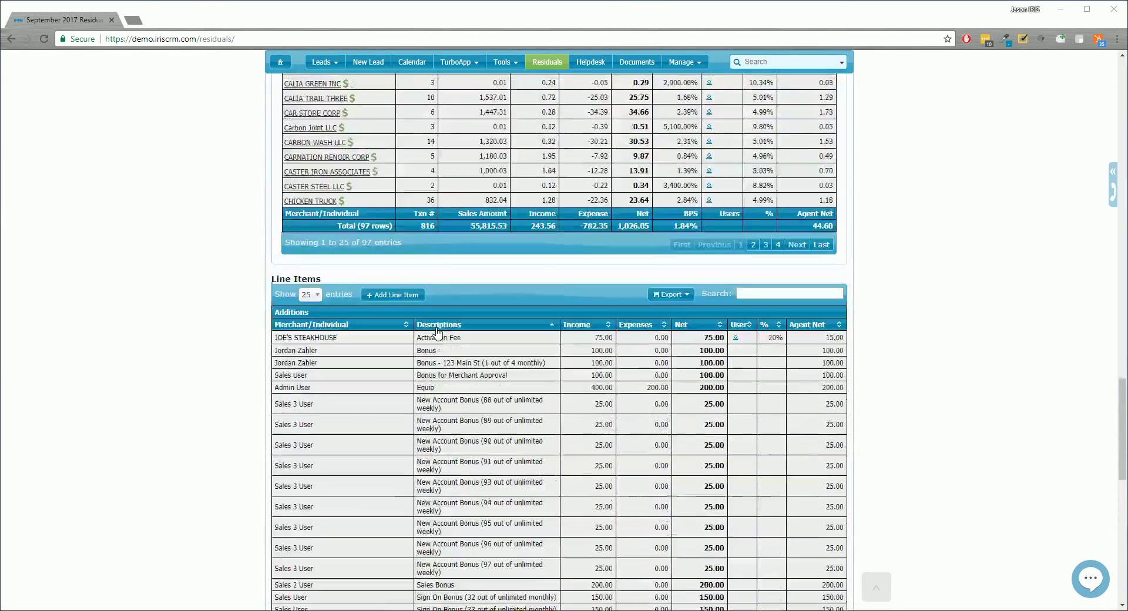
pyautogui.scroll(6, 437, 334)
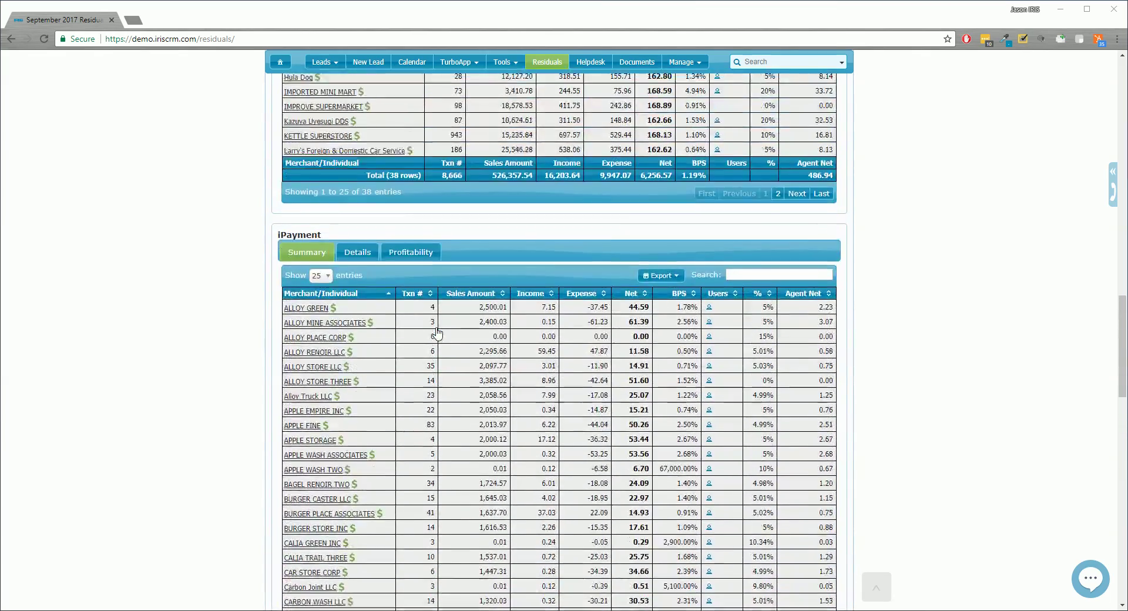
# View the profitability report for BURGER PLACE ASSOCIATES, close it, and show the profitability of the whole iPayment portfolio.
pyautogui.scroll(-2, 437, 333)
pyautogui.click(380, 410)
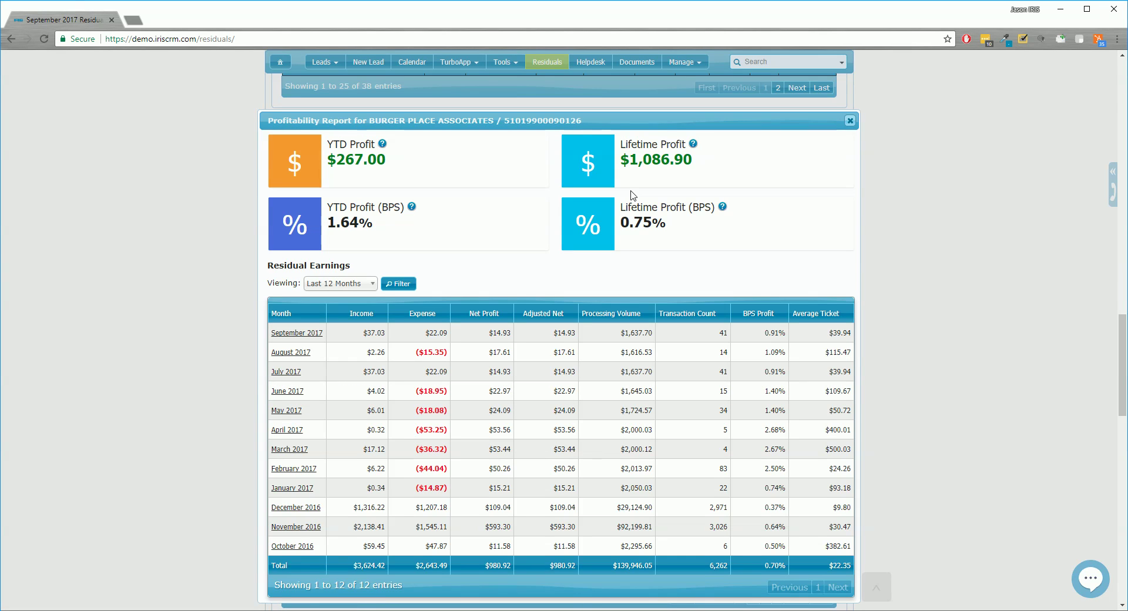
pyautogui.click(850, 121)
pyautogui.click(408, 146)
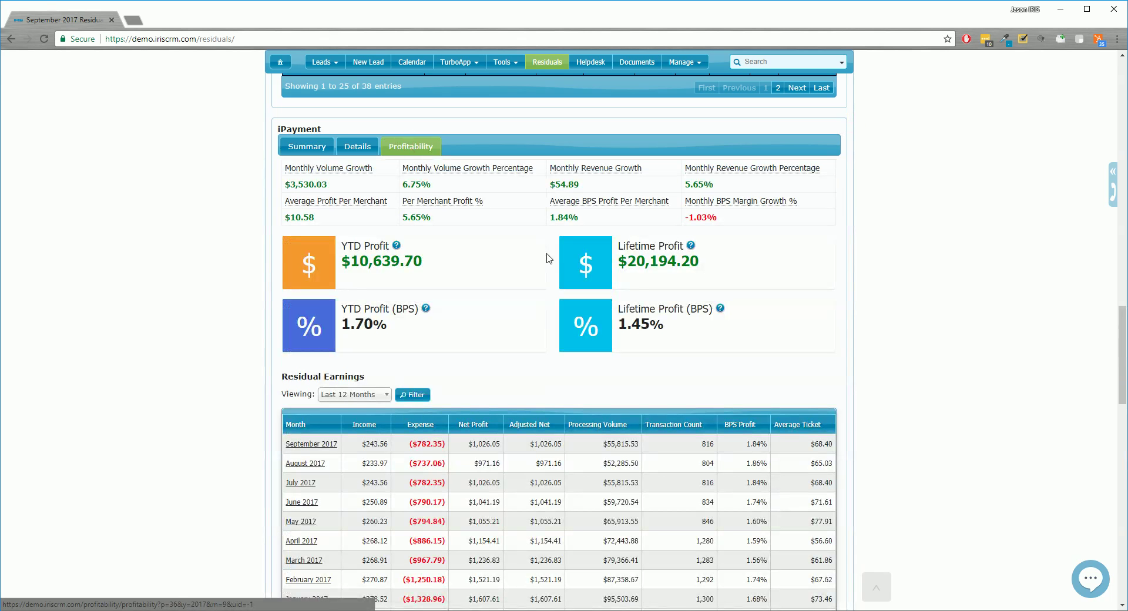